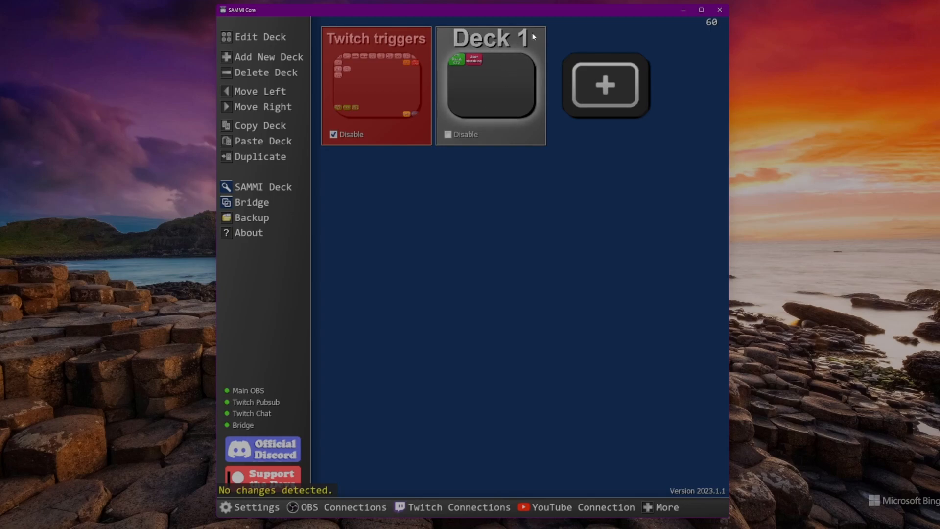
# - Open Deck 1, add a blank button beside User streaking, and copy the new button's ID
pyautogui.doubleClick(510, 105)
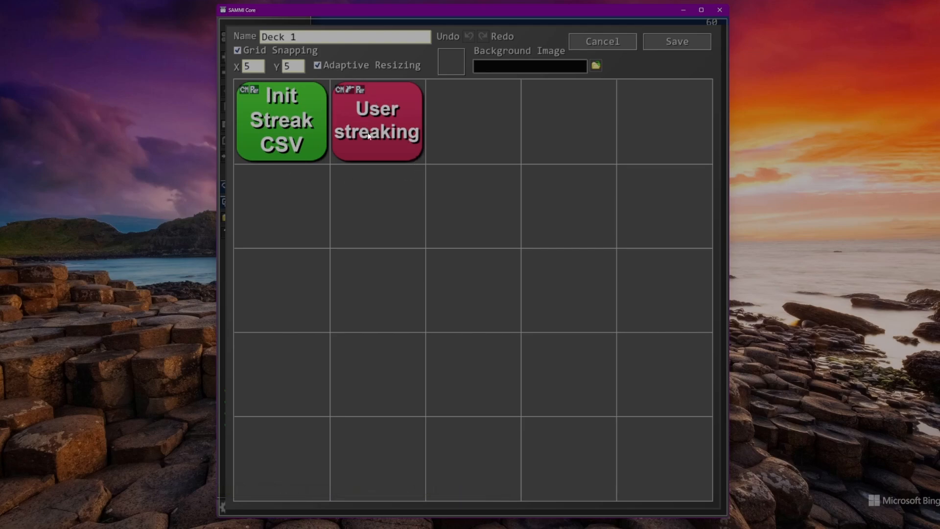
pyautogui.doubleClick(461, 127)
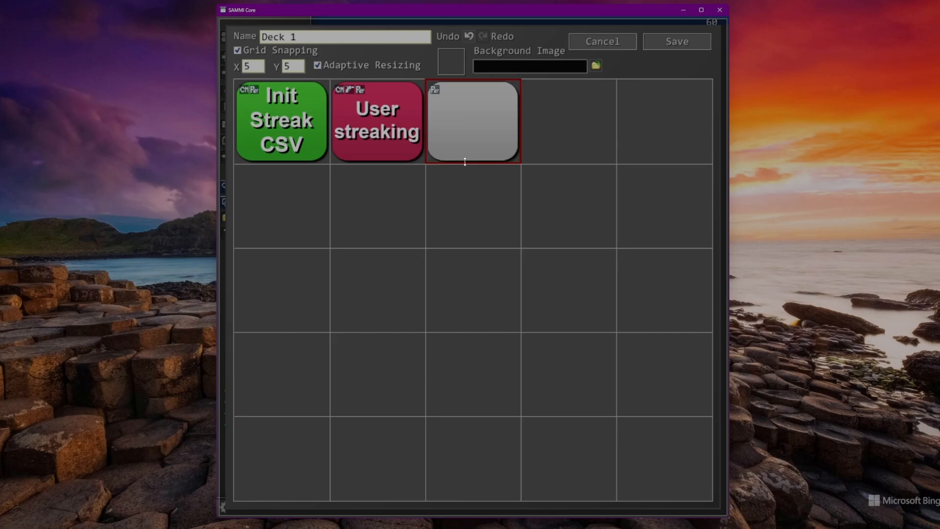
pyautogui.doubleClick(472, 124)
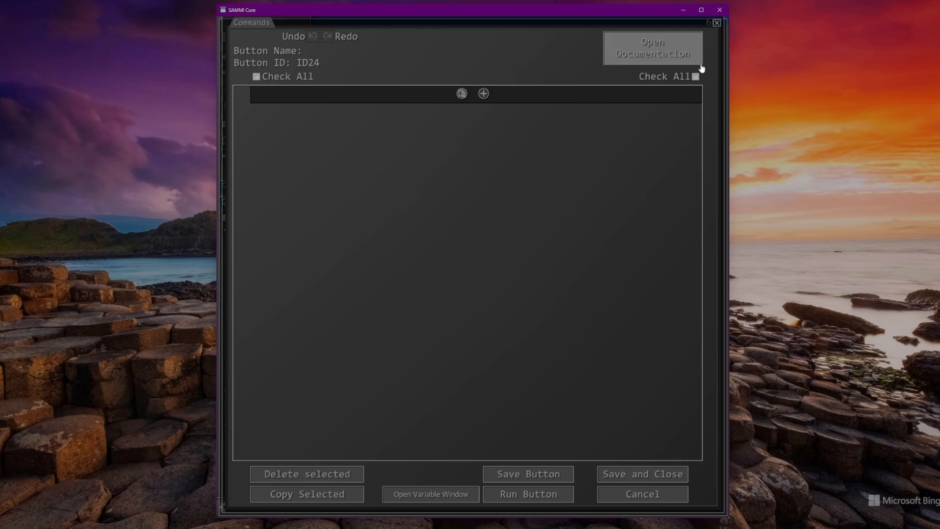
pyautogui.click(717, 25)
pyautogui.rightClick(478, 122)
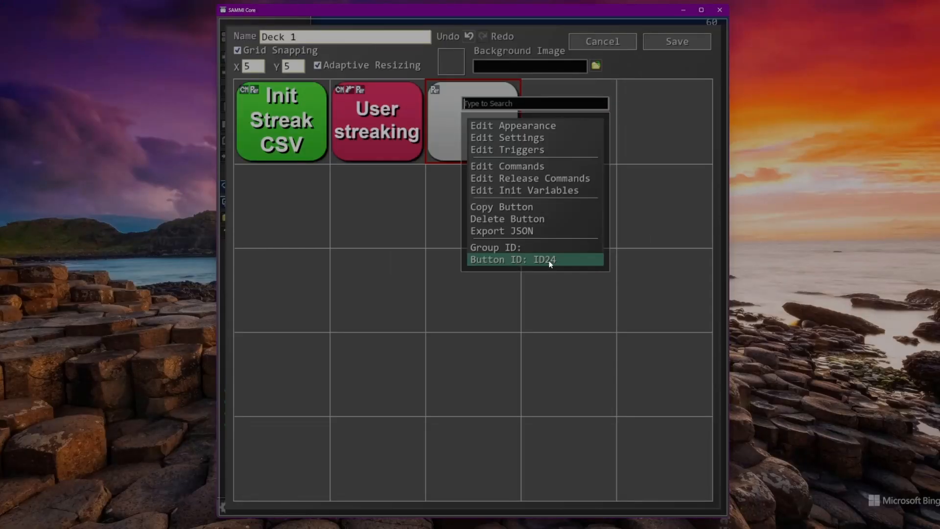
pyautogui.click(495, 254)
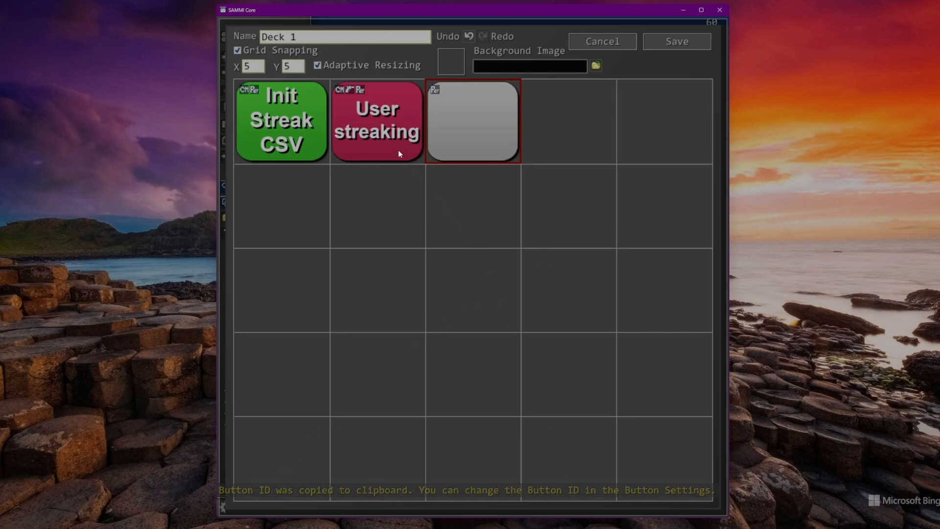
# - Add a Trigger Button command at the end of the User streaking button's command list
pyautogui.doubleClick(385, 143)
pyautogui.scroll(-3, 468, 270)
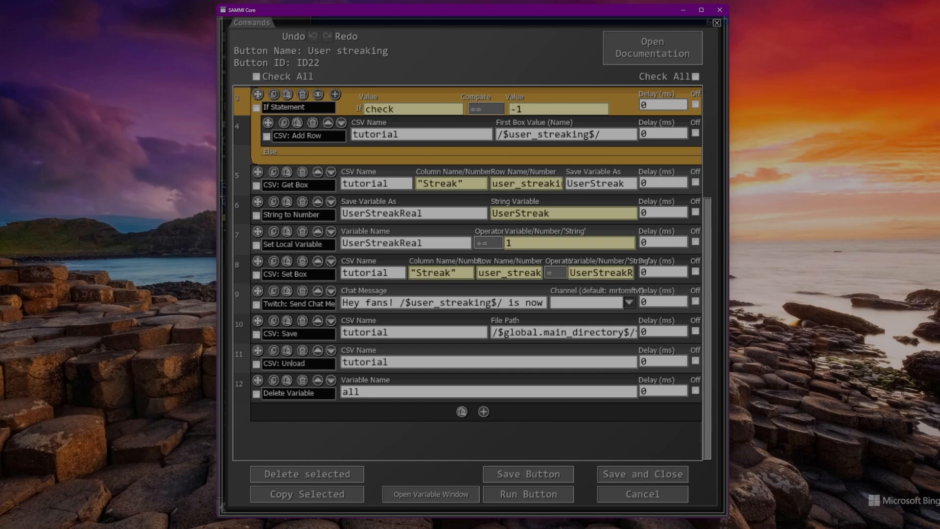
pyautogui.press('super+d')
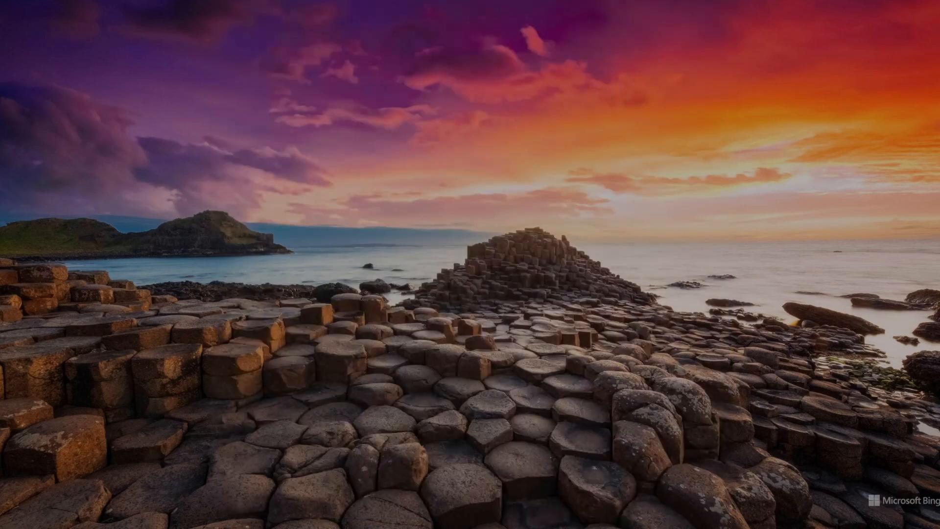
pyautogui.press('super+d')
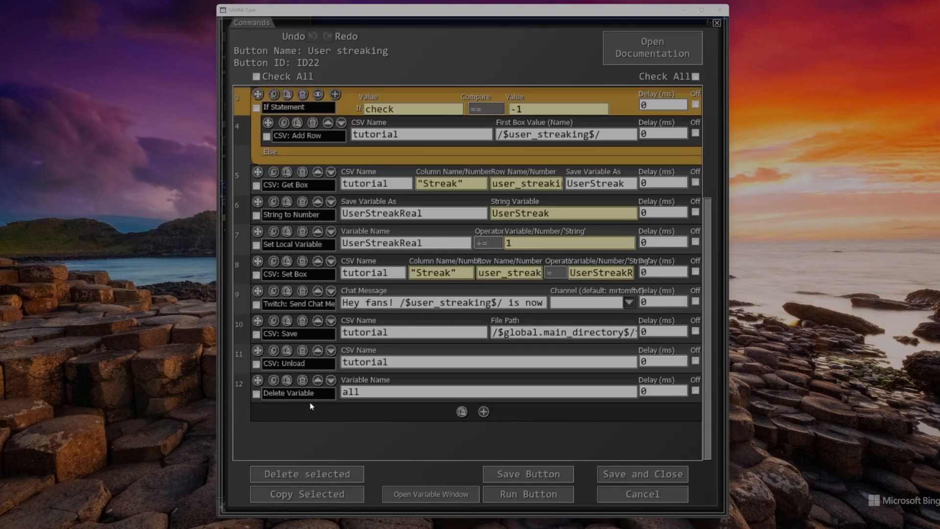
pyautogui.click(483, 412)
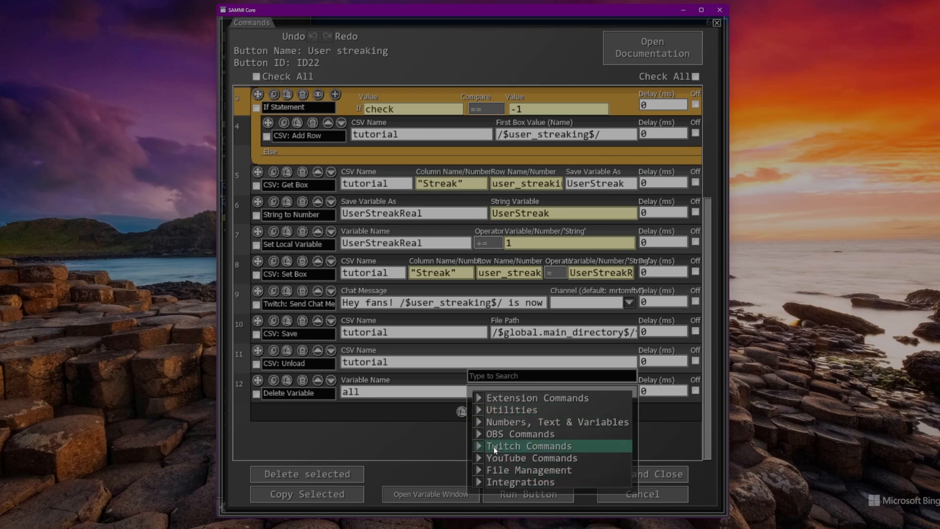
pyautogui.click(495, 412)
pyautogui.scroll(-5, 497, 396)
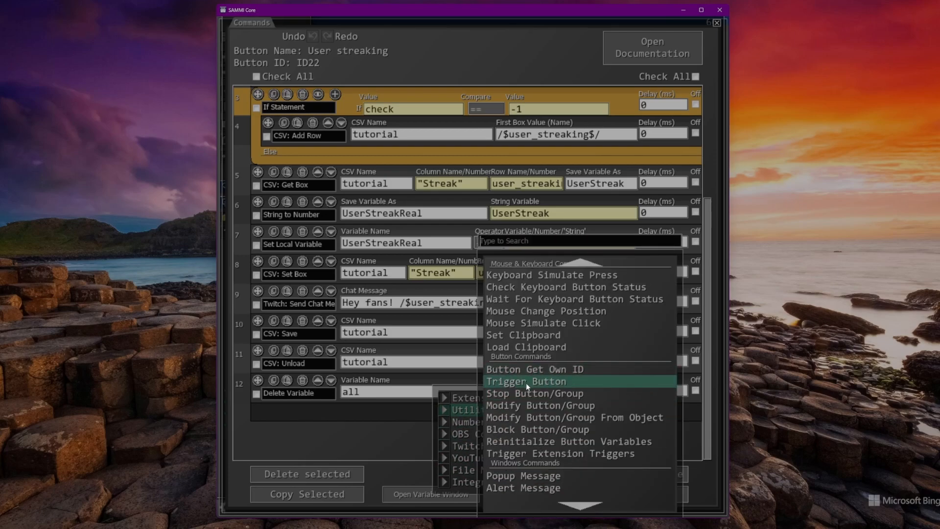
pyautogui.click(526, 383)
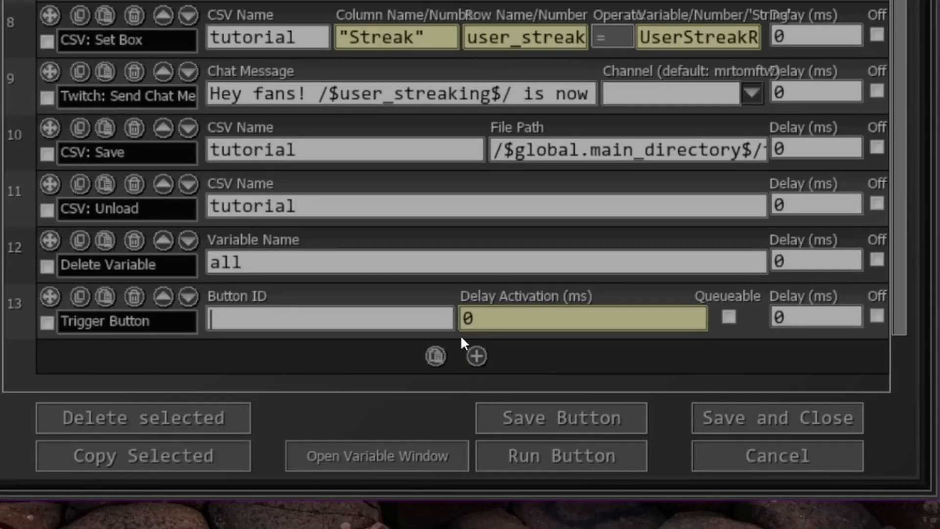
# - Set the Trigger Button command to button ID24 with a 10 ms delay activation, then save and close the commands
pyautogui.write('ID24')
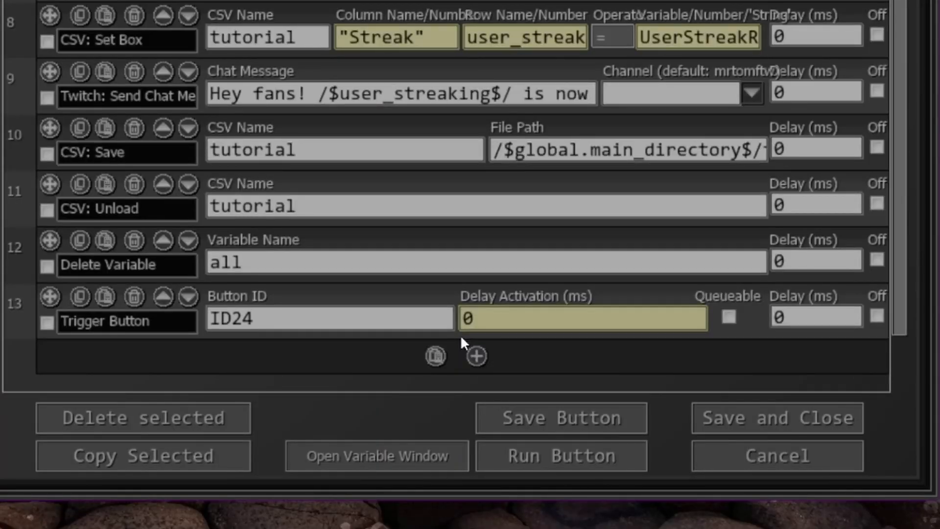
pyautogui.click(463, 318)
pyautogui.press('Delete')
pyautogui.write('10')
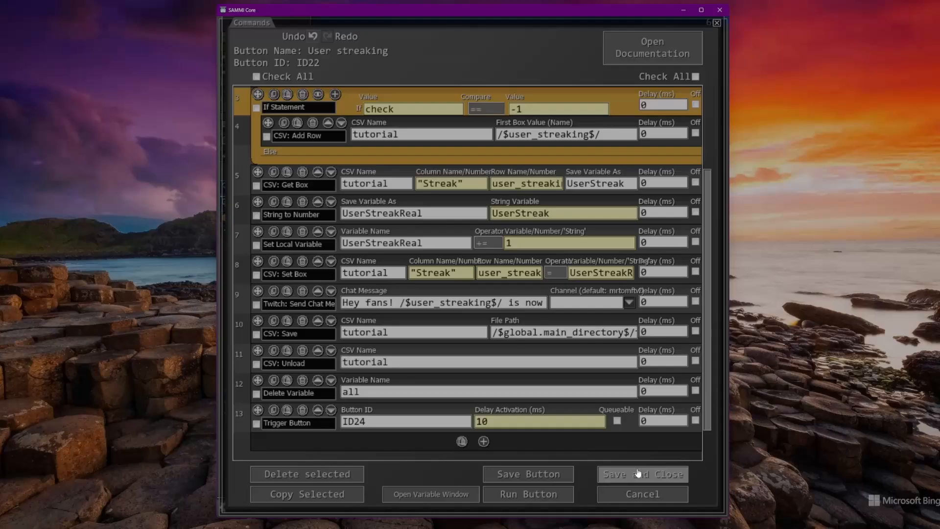
pyautogui.click(778, 417)
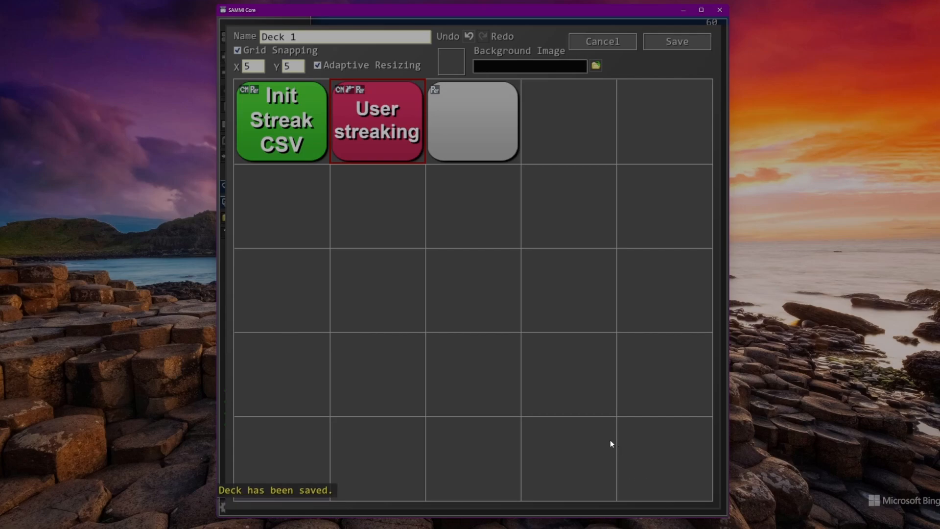
# - Review the saved Trigger Button command at the end of the User streaking button's commands
pyautogui.doubleClick(383, 149)
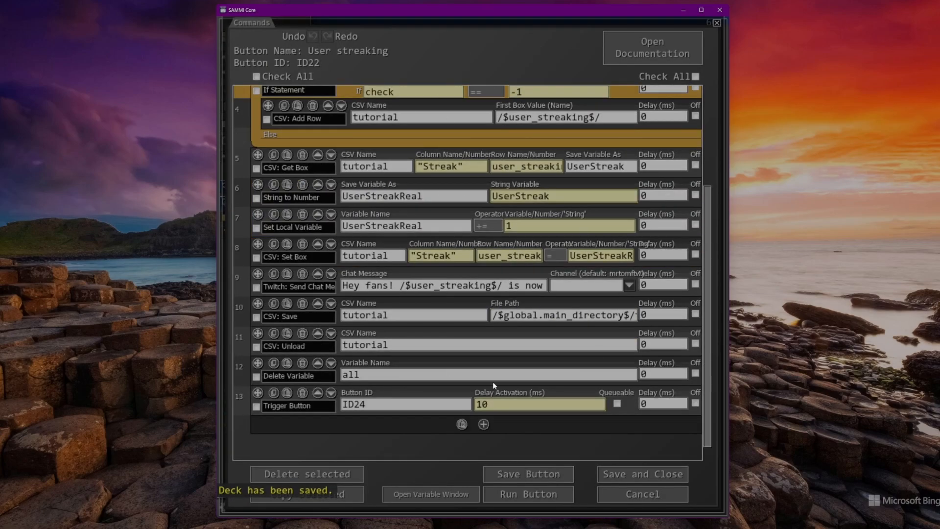
pyautogui.scroll(-1, 318, 387)
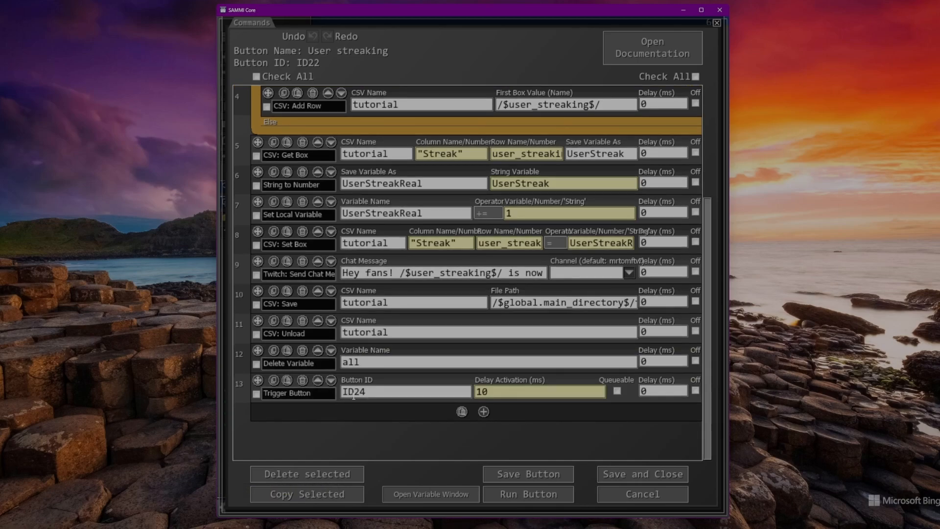
pyautogui.click(643, 474)
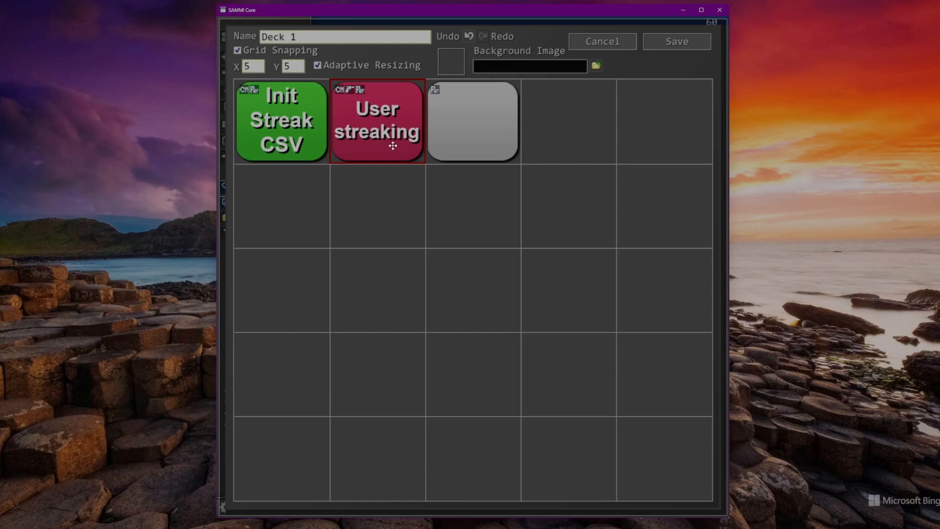
# - Give the blank button the display text "Tutorial Leaderboard" on two lines
pyautogui.rightClick(481, 146)
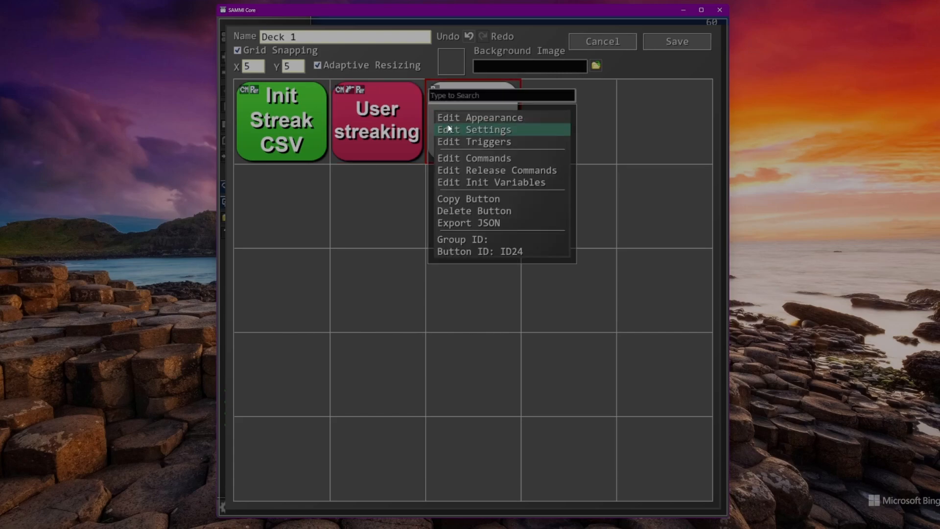
pyautogui.click(462, 118)
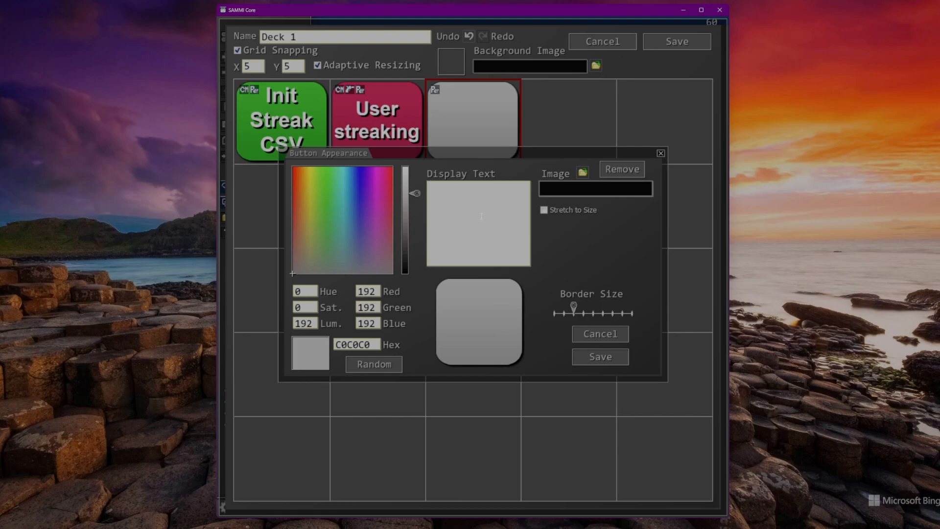
pyautogui.write('Tutorial')
pyautogui.press('Return')
pyautogui.write('Lead')
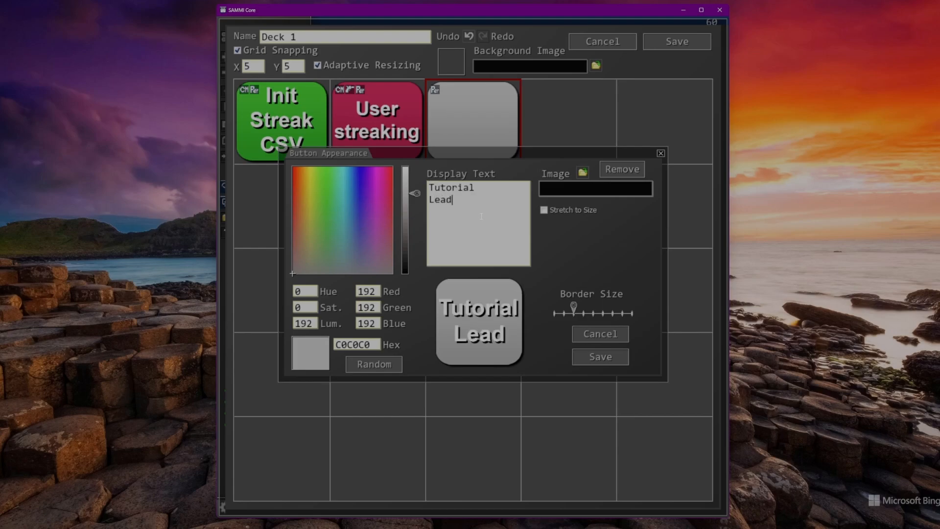
pyautogui.write('erboard')
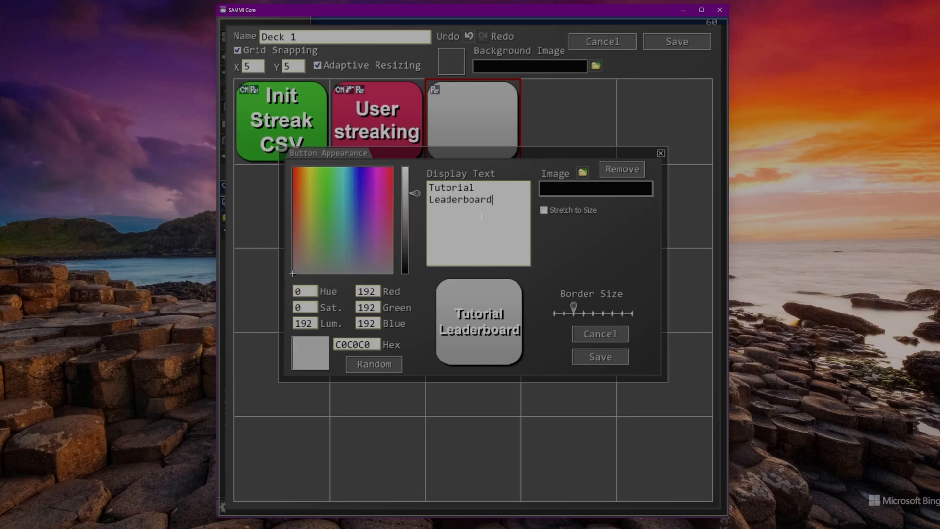
# - Color the Tutorial Leaderboard button crimson, about C01A58, and save its appearance
pyautogui.click(319, 189)
pyautogui.moveTo(318, 188); pyautogui.dragTo(386, 180)
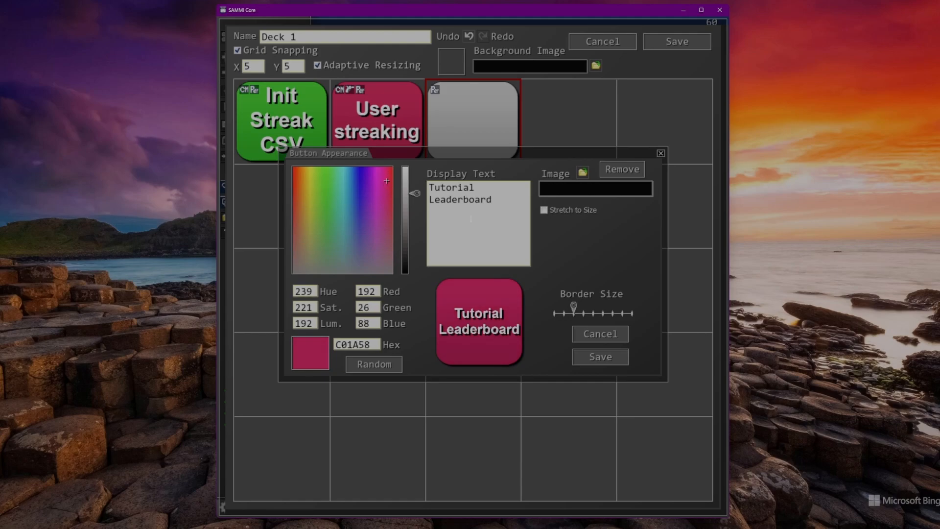
pyautogui.click(610, 357)
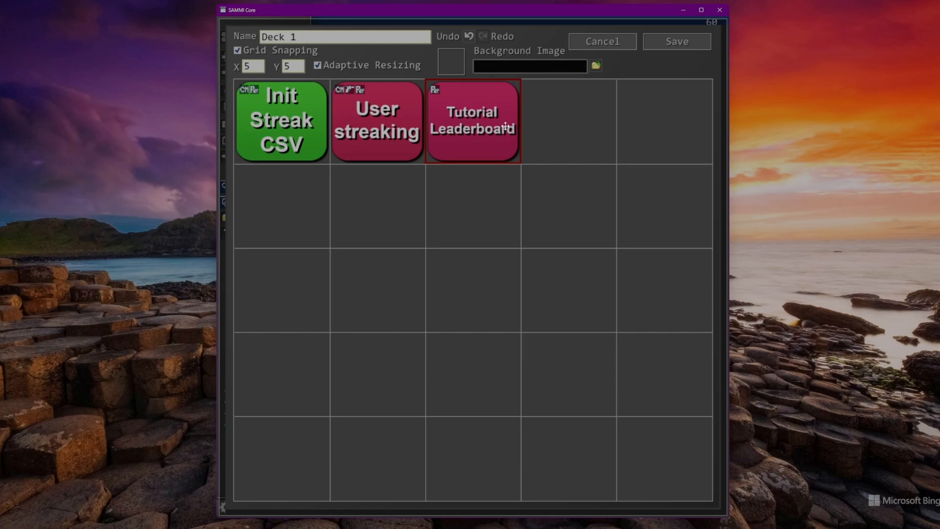
# - Add a File: Delete File command to the Tutorial Leaderboard button's empty command list
pyautogui.doubleClick(482, 113)
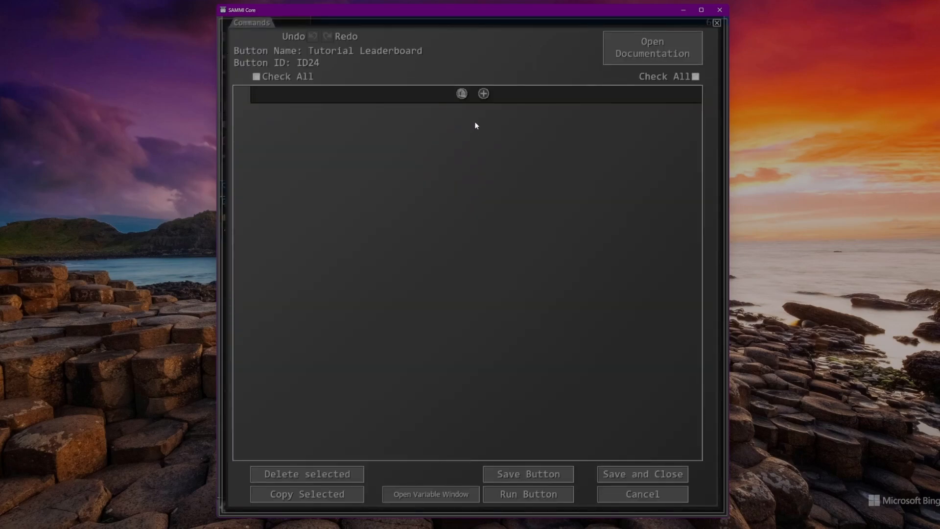
pyautogui.click(478, 95)
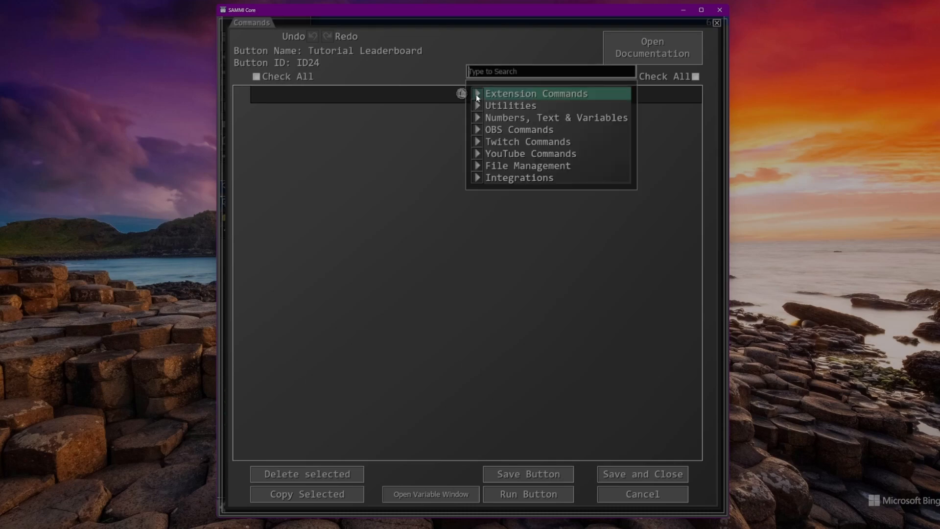
pyautogui.moveTo(506, 174)
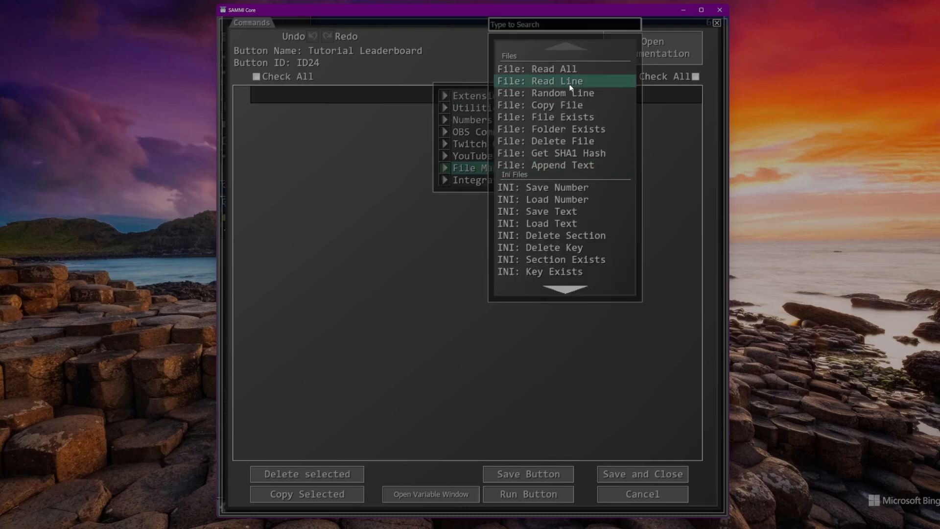
pyautogui.click(555, 145)
# - Set the File: Delete File command's file path to /$global.main_directory$/tutorial_lb.txt
pyautogui.write('/$global.')
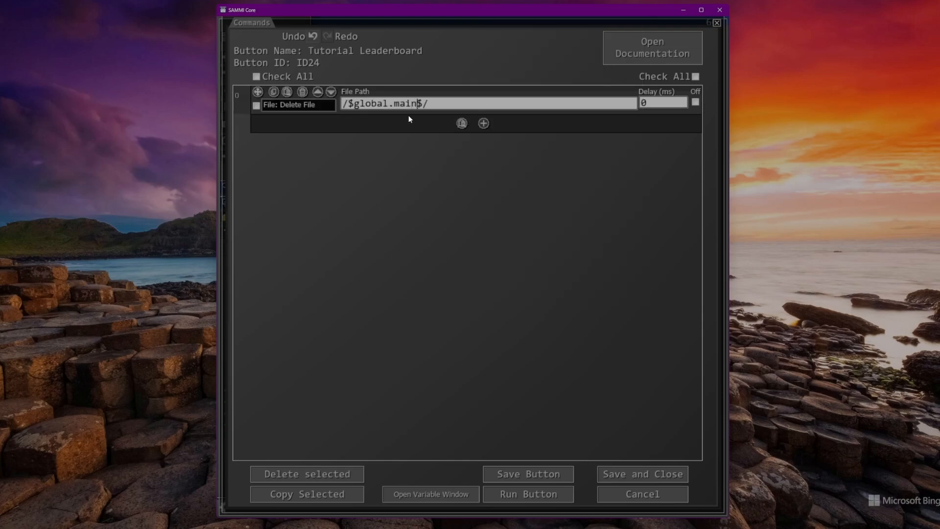
pyautogui.write('main_directory')
pyautogui.press('Right')
pyautogui.press('Right')
pyautogui.press('Left')
pyautogui.press('Right')
pyautogui.press('Left')
pyautogui.press('Left')
pyautogui.press('Right')
pyautogui.press('Right')
pyautogui.press('Left')
pyautogui.press('Left')
pyautogui.press('Right')
pyautogui.press('Right')
pyautogui.press('Left')
pyautogui.press('Left')
pyautogui.press('Left')
pyautogui.press('Right')
pyautogui.press('Right')
pyautogui.press('Right')
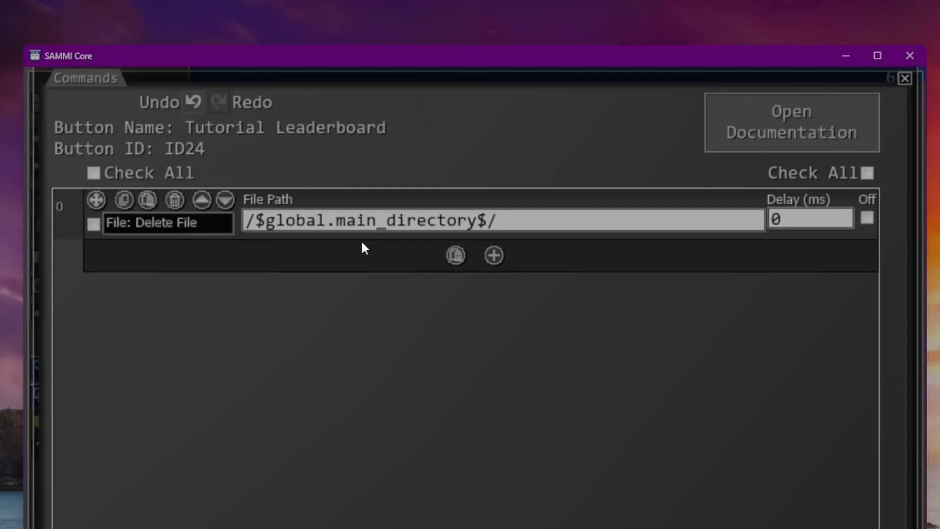
pyautogui.write('l')
pyautogui.press('BackSpace')
pyautogui.write('tutorial_lb.tx')
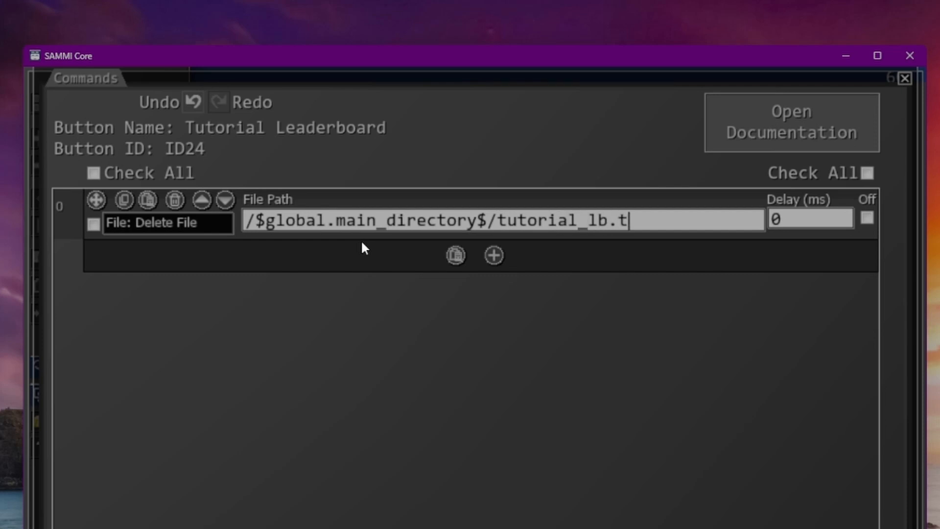
pyautogui.write('t')
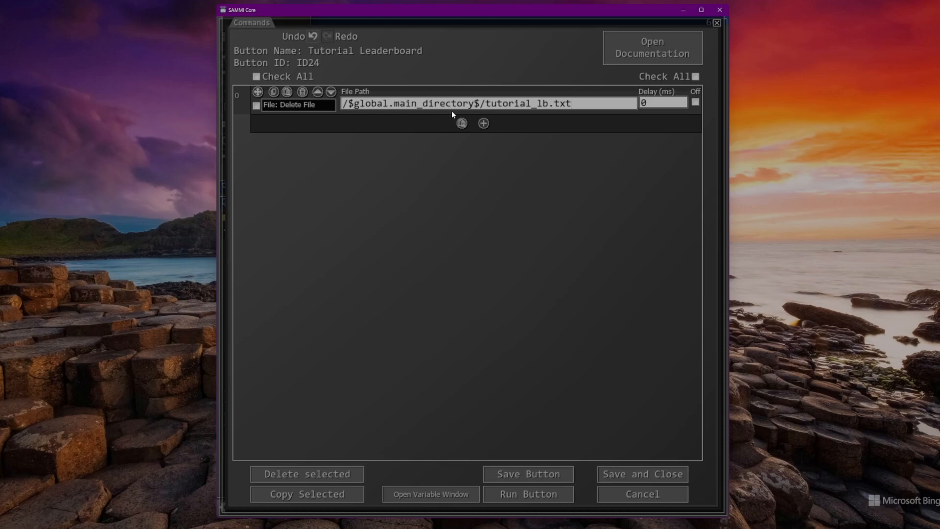
# - Add a CSV: Load command after the File: Delete File command and set its CSV name to TutorialStreak
pyautogui.click(484, 123)
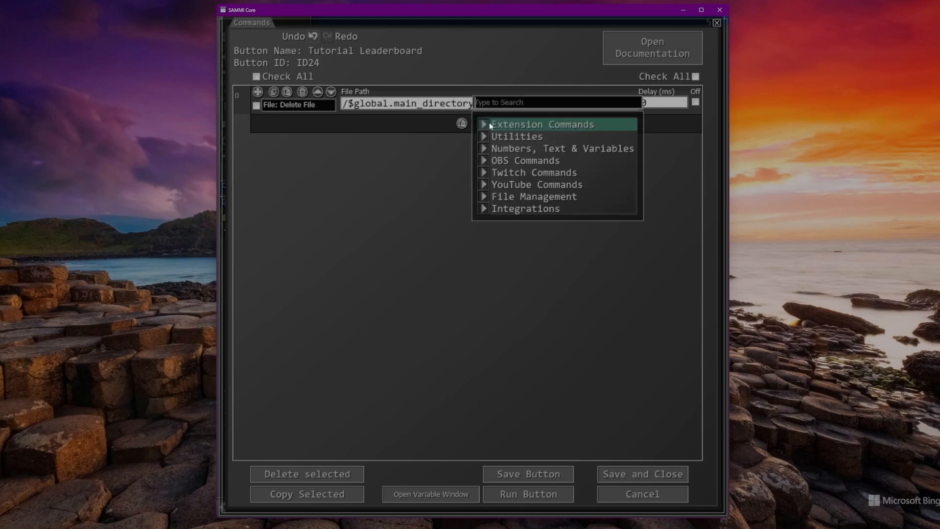
pyautogui.click(523, 199)
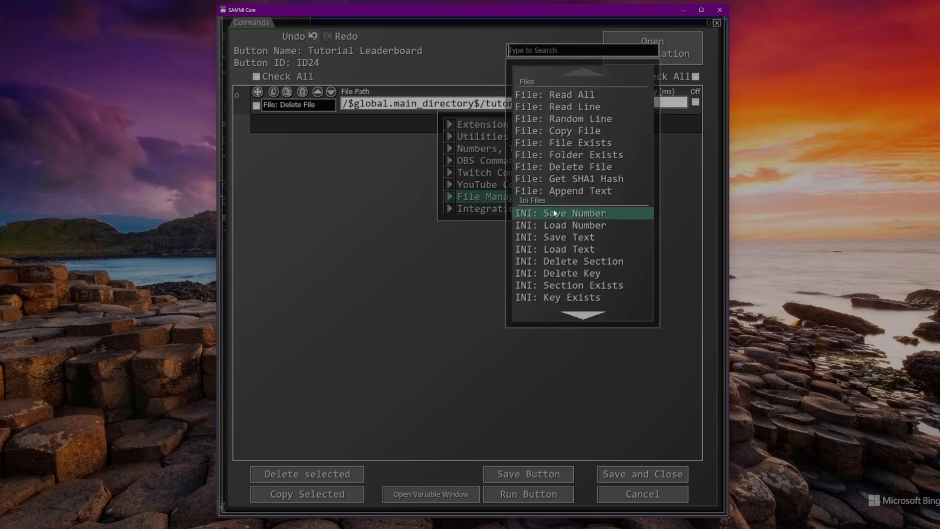
pyautogui.scroll(-5, 557, 214)
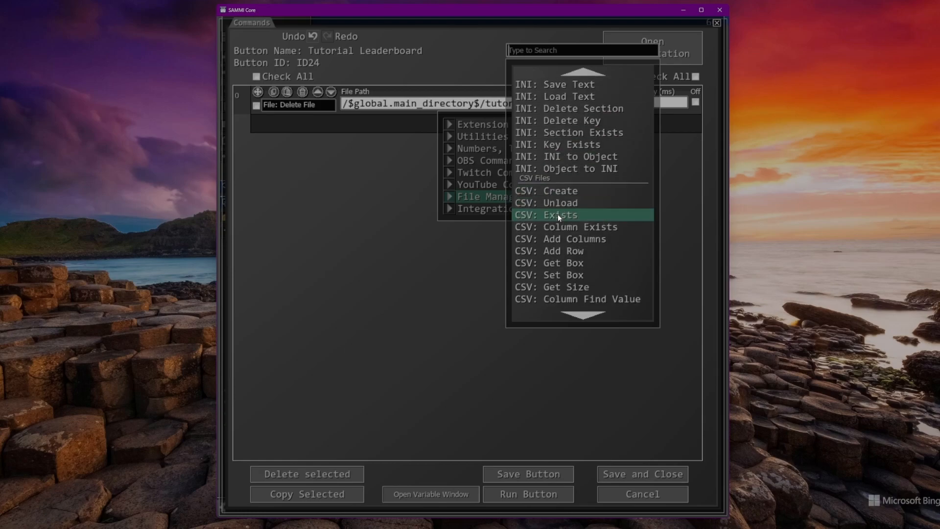
pyautogui.click(561, 202)
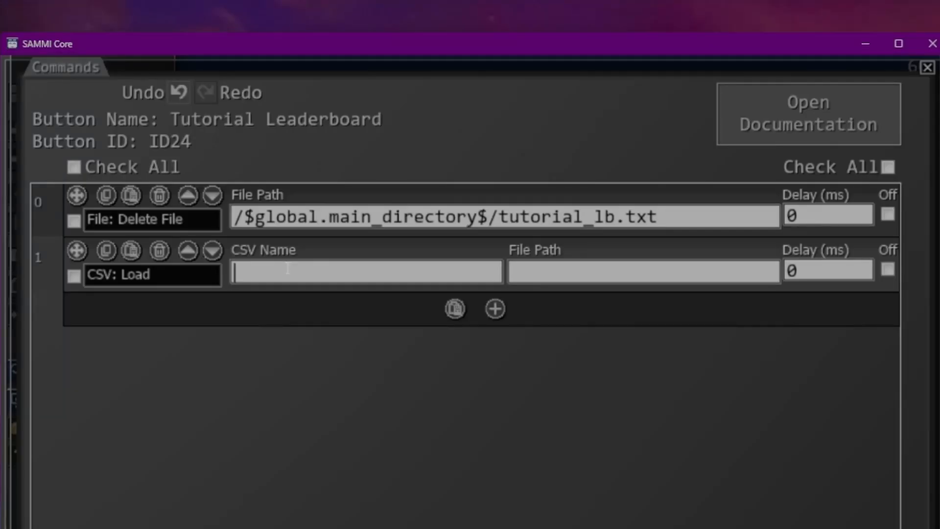
pyautogui.click(381, 137)
pyautogui.write('TutorialStreak')
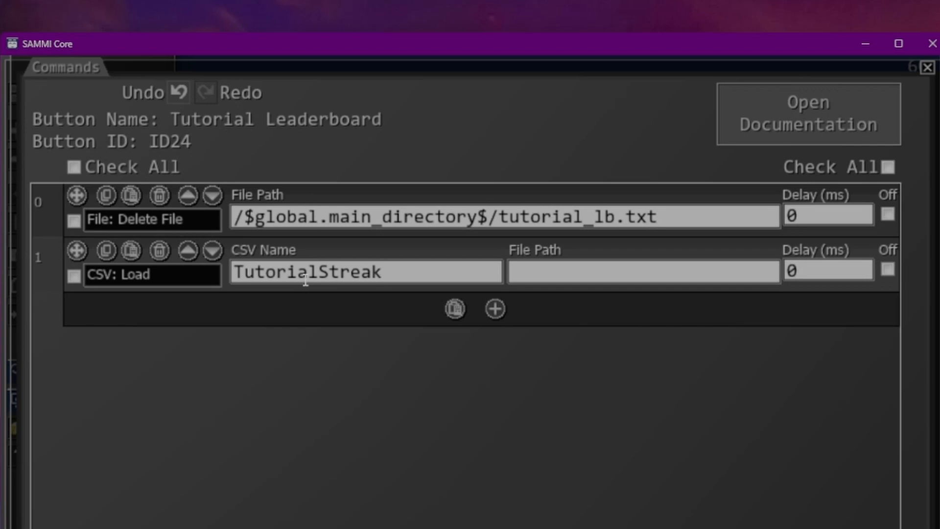
pyautogui.press('Tab')
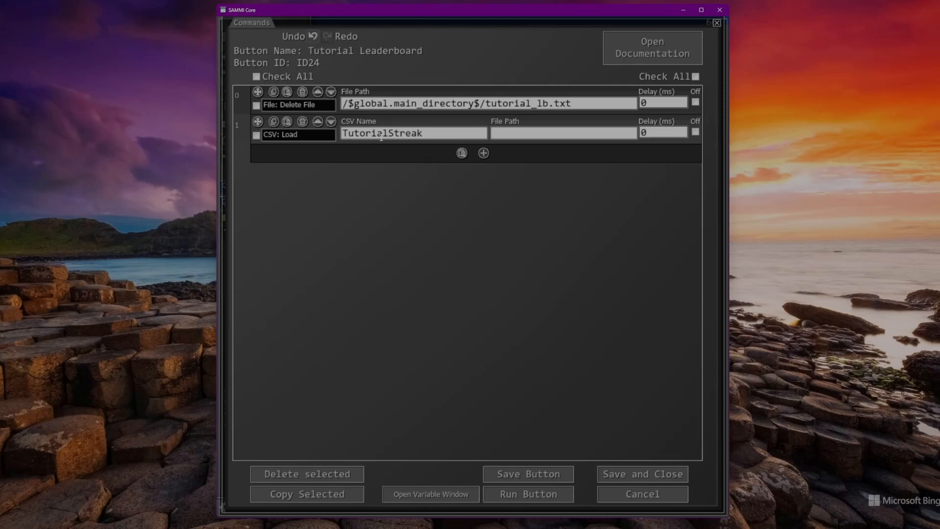
# - Save the commands and reuse the User streaking button's CSV path, /$global.main_directory$/tutorial.csv, as the file path of Tutorial Leaderboard's CSV: Load command
pyautogui.click(641, 478)
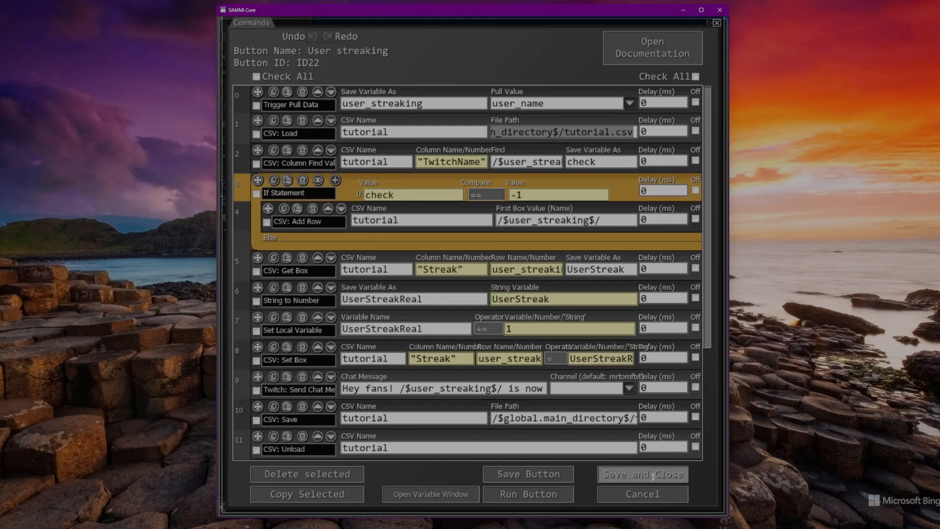
pyautogui.click(653, 474)
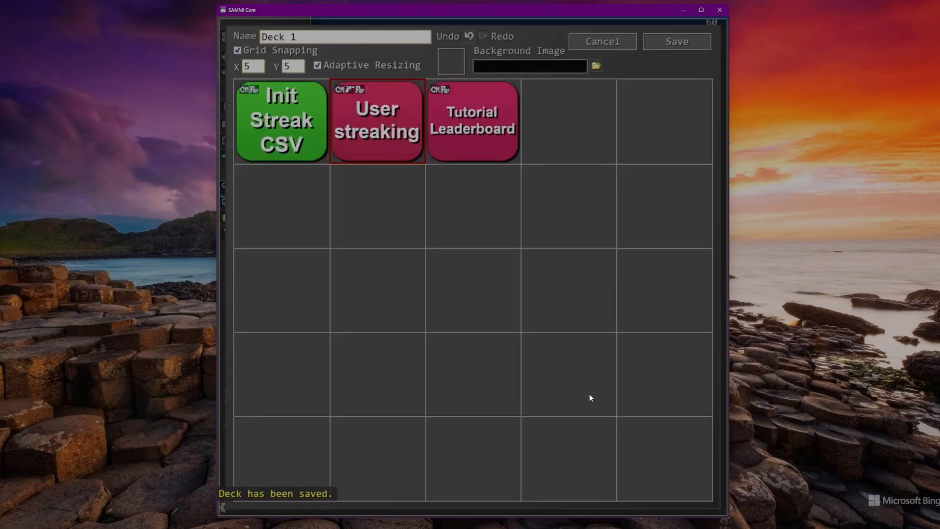
pyautogui.doubleClick(479, 152)
pyautogui.click(563, 132)
pyautogui.hotkey('ctrl', 'v')
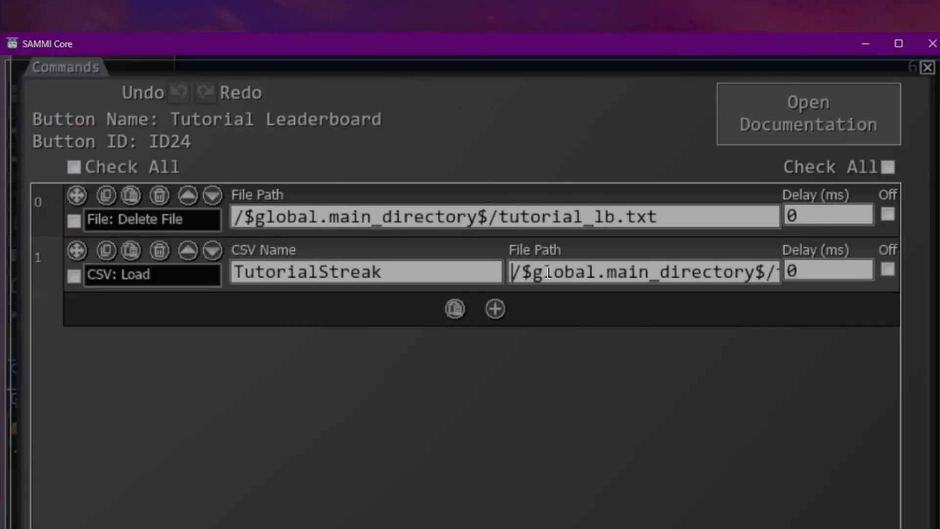
pyautogui.press('Home')
pyautogui.press('End')
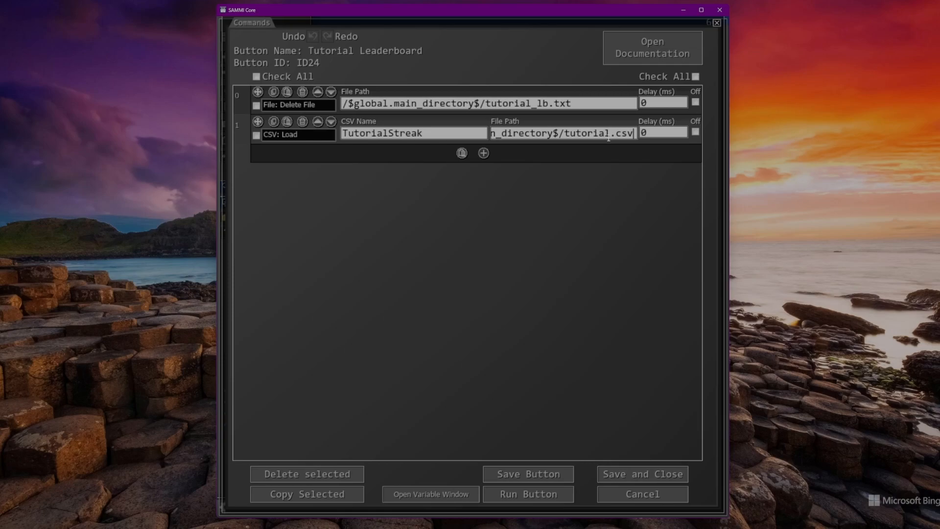
# - Add a CSV: Sort command after the CSV: Load command
pyautogui.click(484, 153)
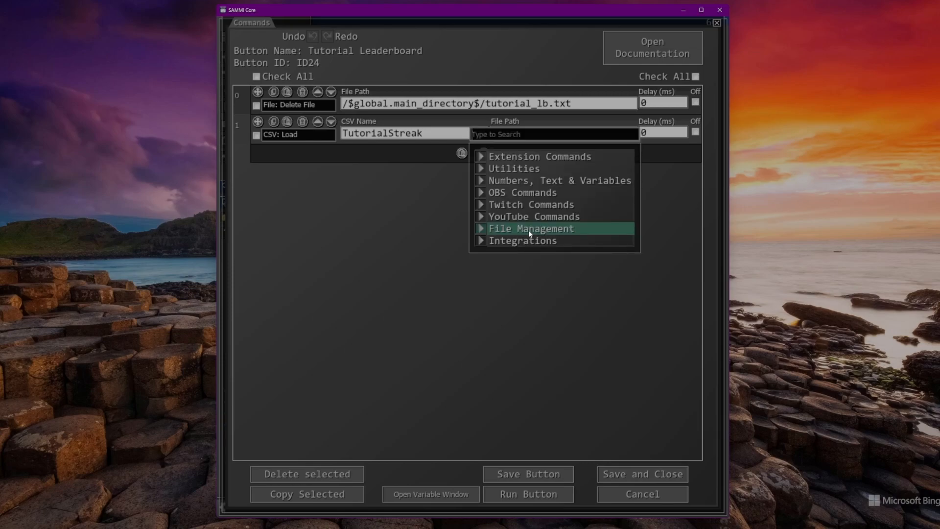
pyautogui.click(528, 229)
pyautogui.scroll(-7, 558, 245)
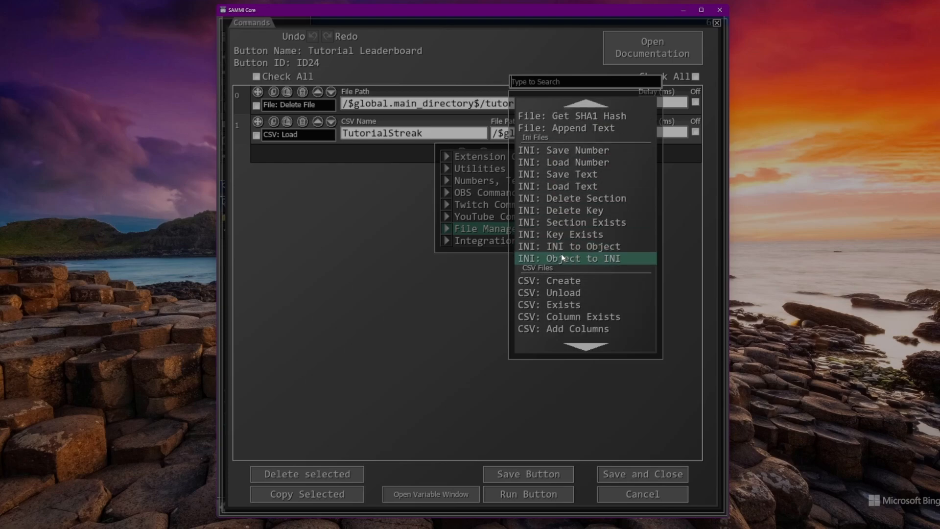
pyautogui.scroll(-5, 561, 254)
pyautogui.click(561, 254)
# - Set the CSV: Sort command's CSV name to TutorialStreak and its column to "Streak"
pyautogui.click(303, 264)
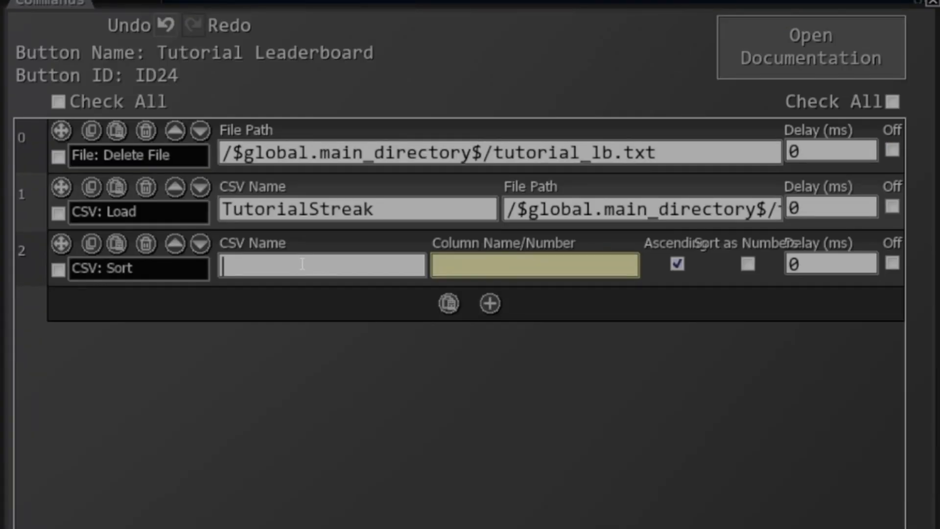
pyautogui.write('TutorialStreak')
pyautogui.press('Tab')
pyautogui.write('"Steak"')
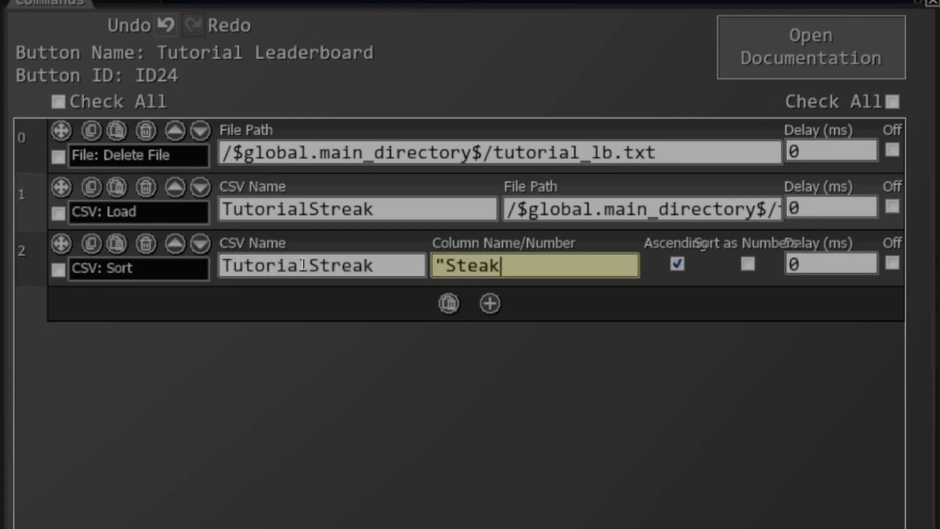
pyautogui.press('Left')
pyautogui.press('Left')
pyautogui.press('Left')
pyautogui.press('Left')
pyautogui.write('r')
pyautogui.press('End')
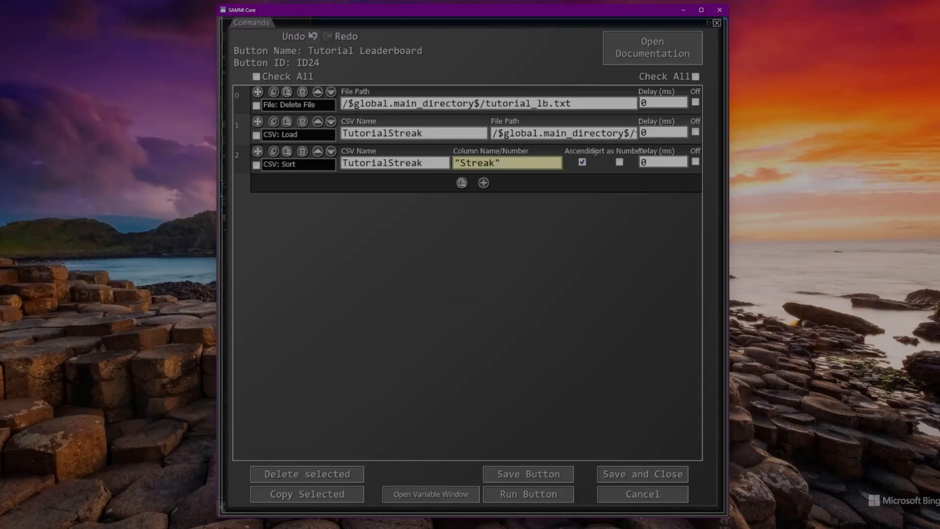
# - Switch to File Explorer and open the tutorial CSV file in Notepad
pyautogui.click(425, 510)
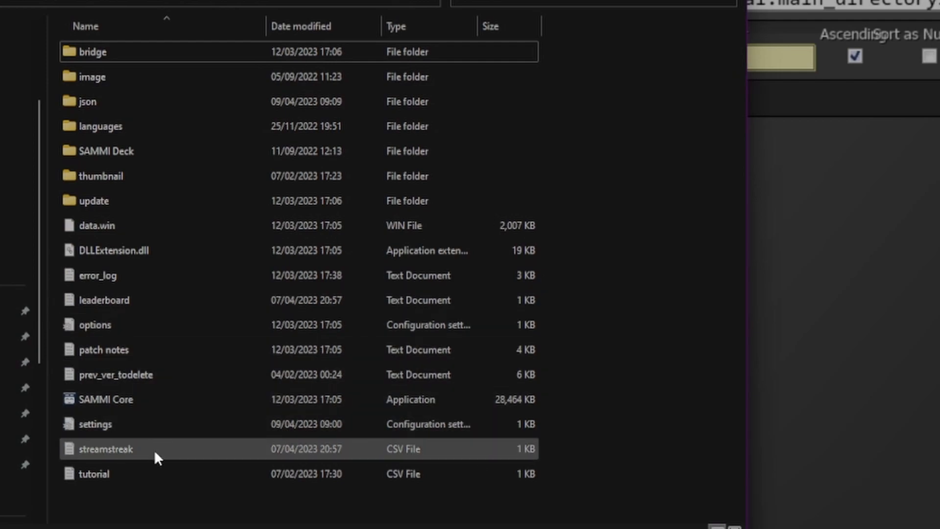
pyautogui.click(126, 476)
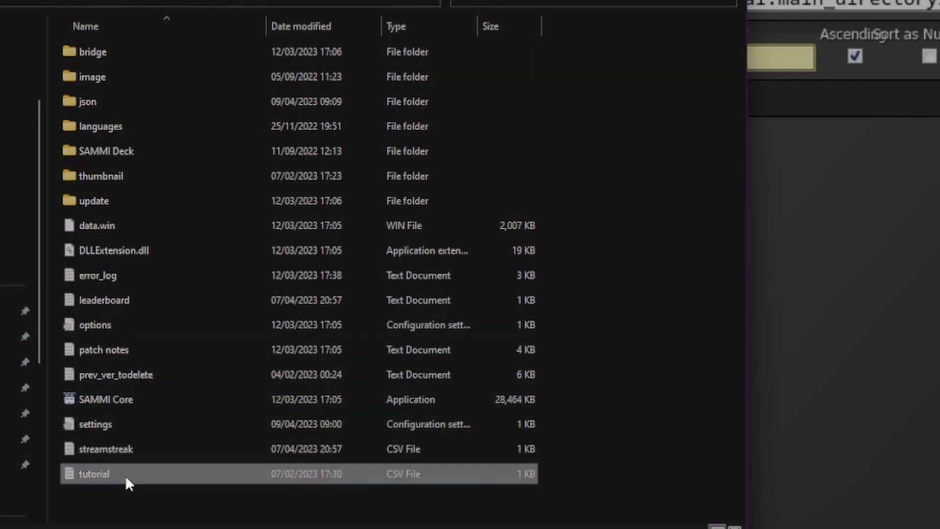
pyautogui.doubleClick(125, 475)
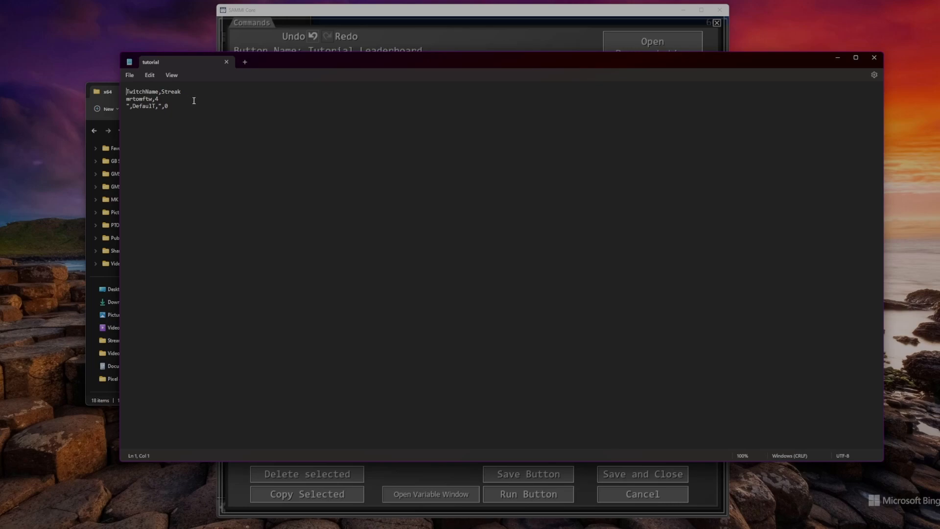
# - Add two sample viewer rows with streaks 10 and 3 below the first viewer's row, and save the CSV file
pyautogui.click(184, 99)
pyautogui.press('Return')
pyautogui.write('j1')
pyautogui.press('BackSpace')
pyautogui.press('BackSpace')
pyautogui.write('j1m,10')
pyautogui.press('Return')
pyautogui.write('sally,3')
pyautogui.click(130, 75)
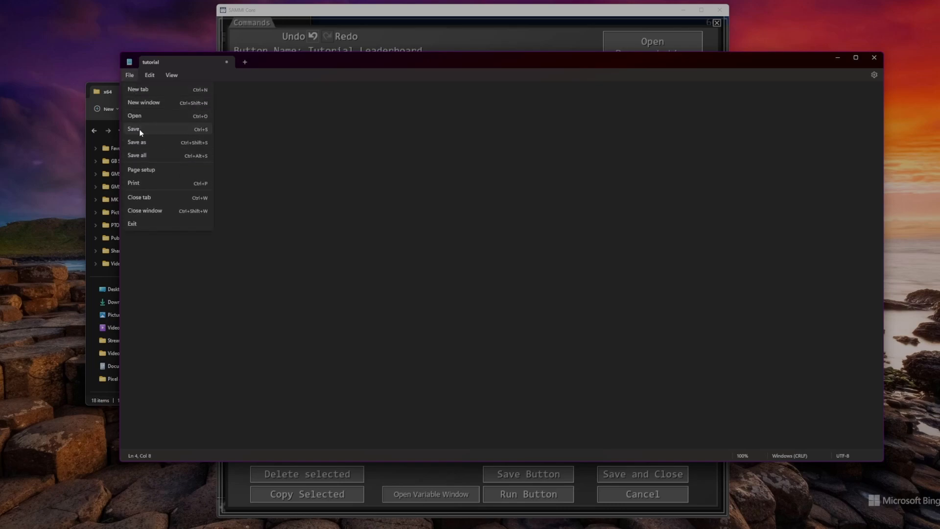
pyautogui.click(139, 129)
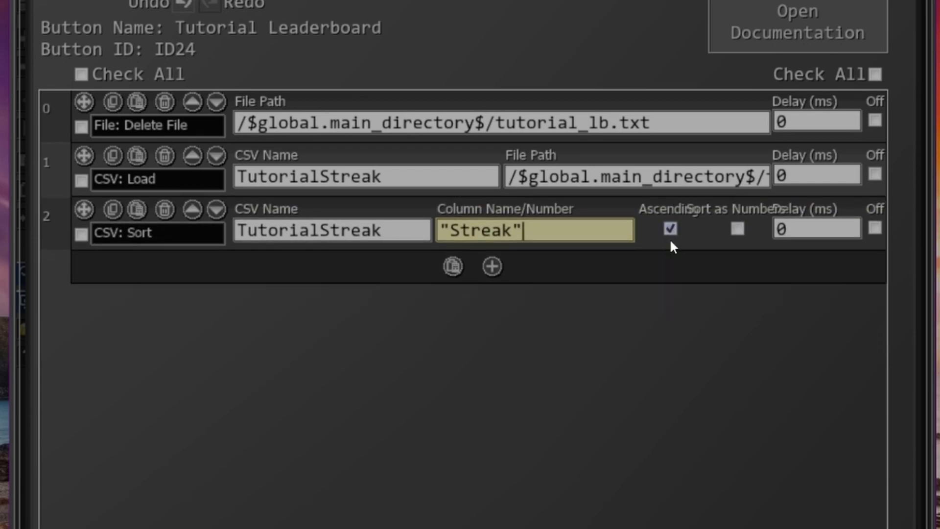
# - Set the CSV: Sort command to sort in descending order and as numbers
pyautogui.click(672, 231)
pyautogui.click(737, 235)
# - Add a Set Local Variable command after the sort that sets n equal to 0
pyautogui.click(492, 266)
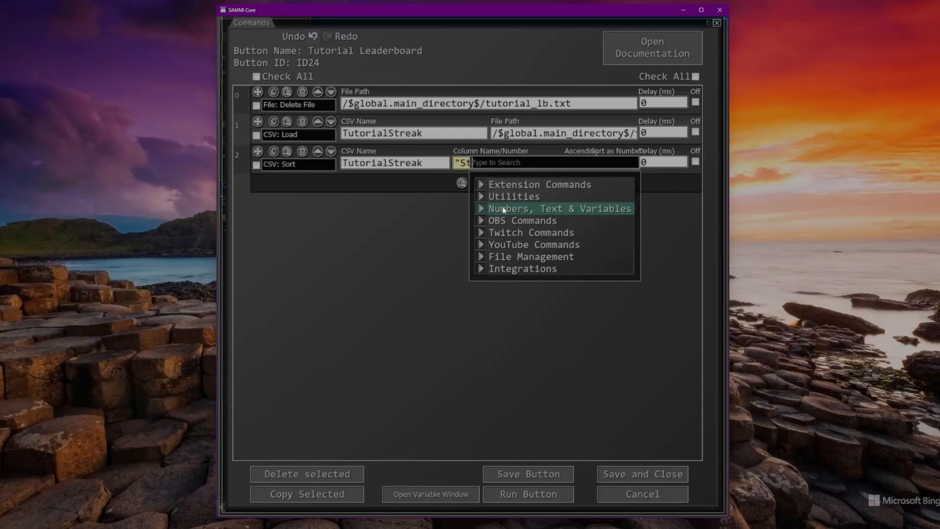
pyautogui.click(488, 210)
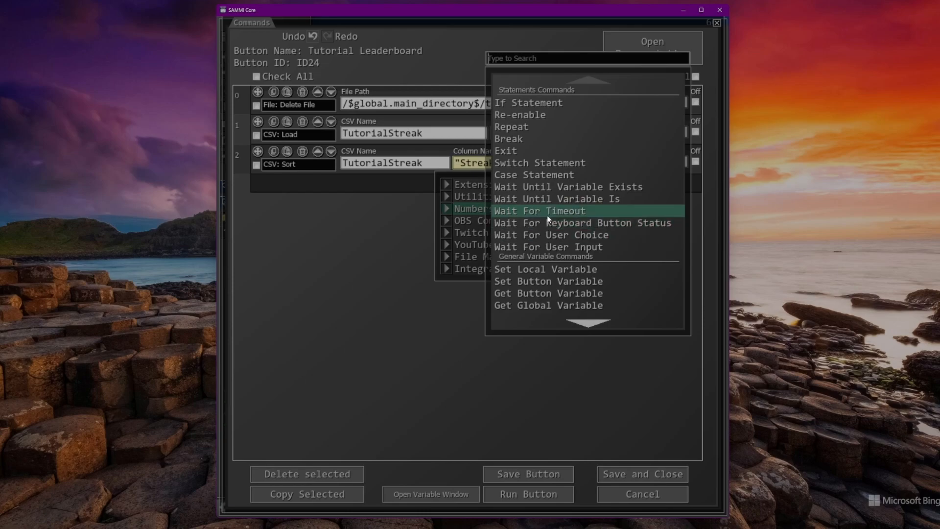
pyautogui.scroll(-1, 552, 217)
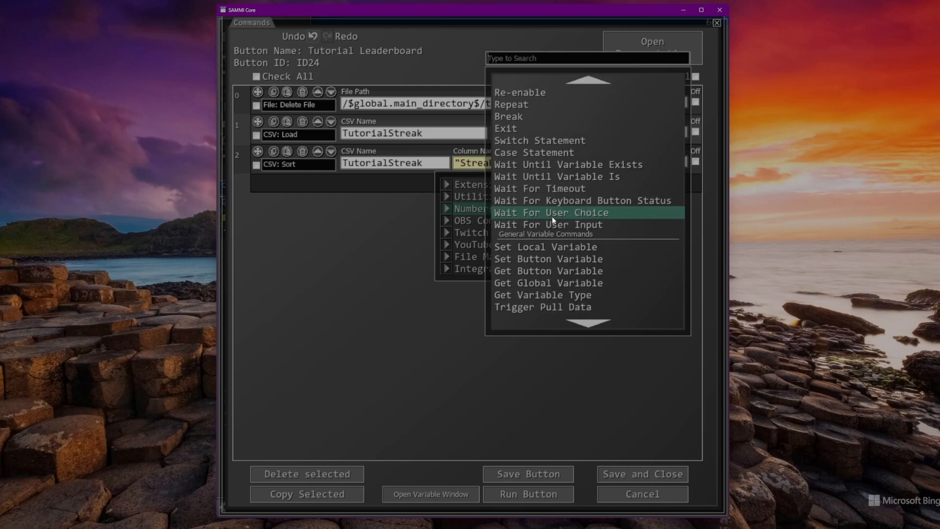
pyautogui.click(578, 248)
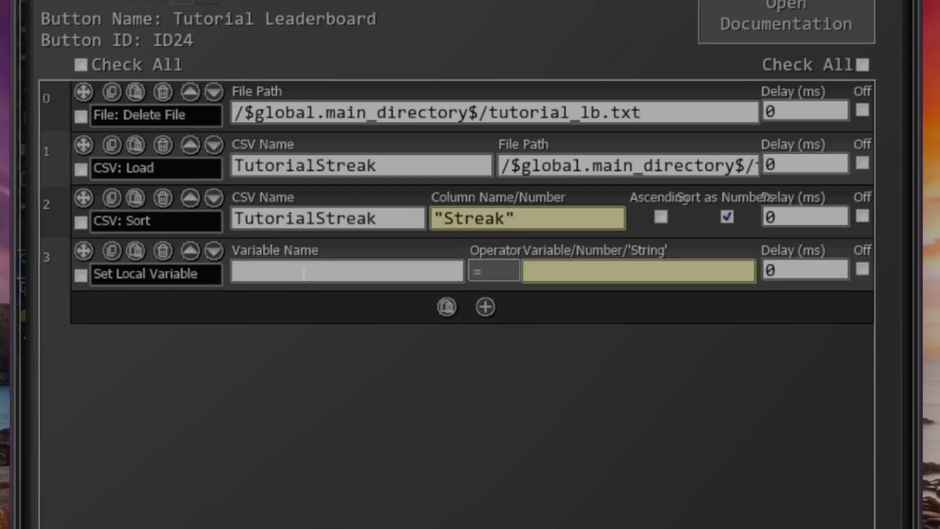
pyautogui.write('n')
pyautogui.press('Tab')
pyautogui.write('0')
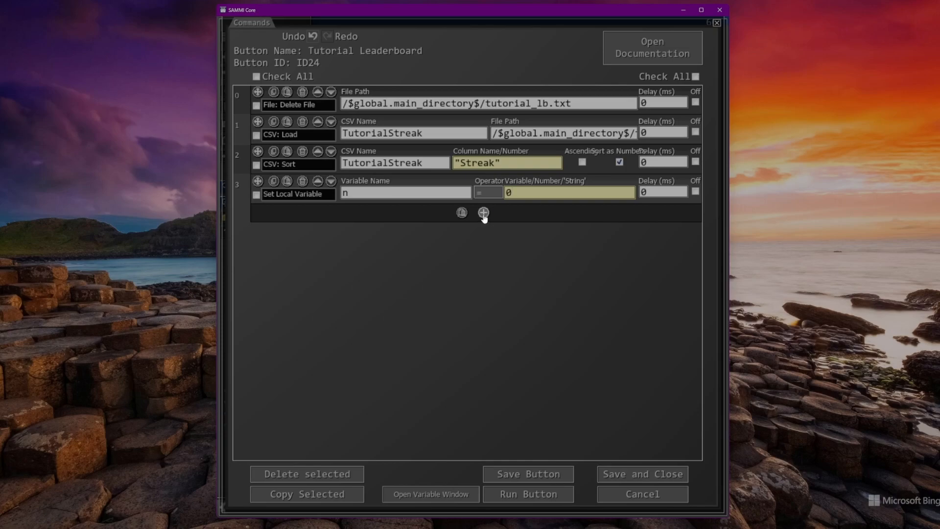
# - Add a Repeat command after the variable command and set its repeat amount to 10
pyautogui.click(483, 213)
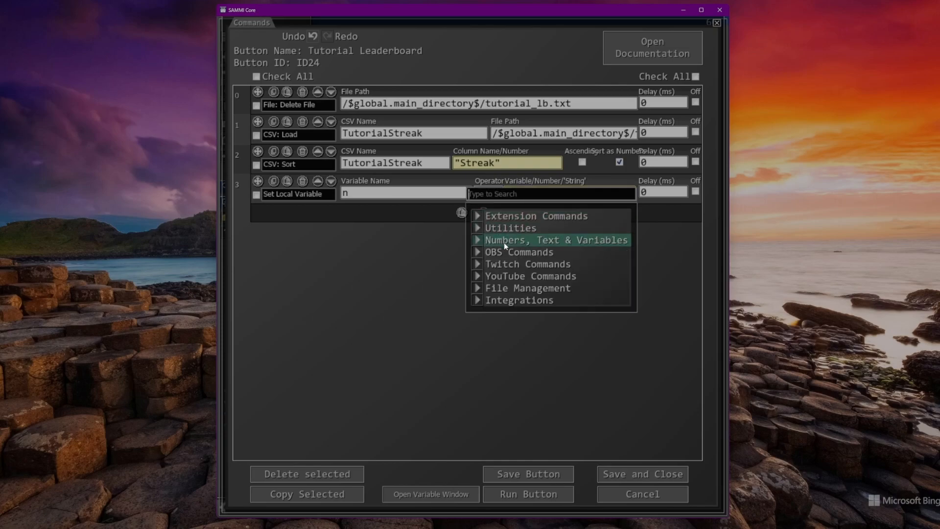
pyautogui.moveTo(504, 242)
pyautogui.click(519, 163)
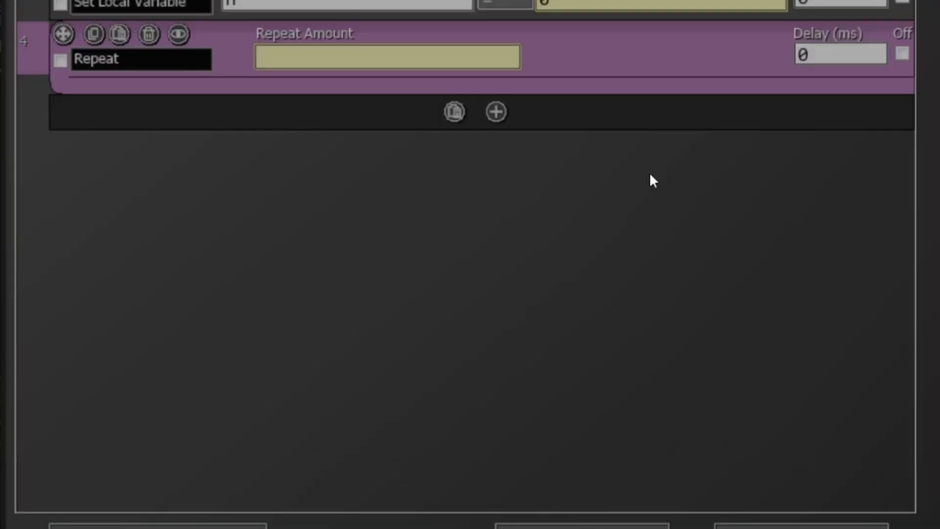
pyautogui.write('10')
pyautogui.moveTo(577, 83)
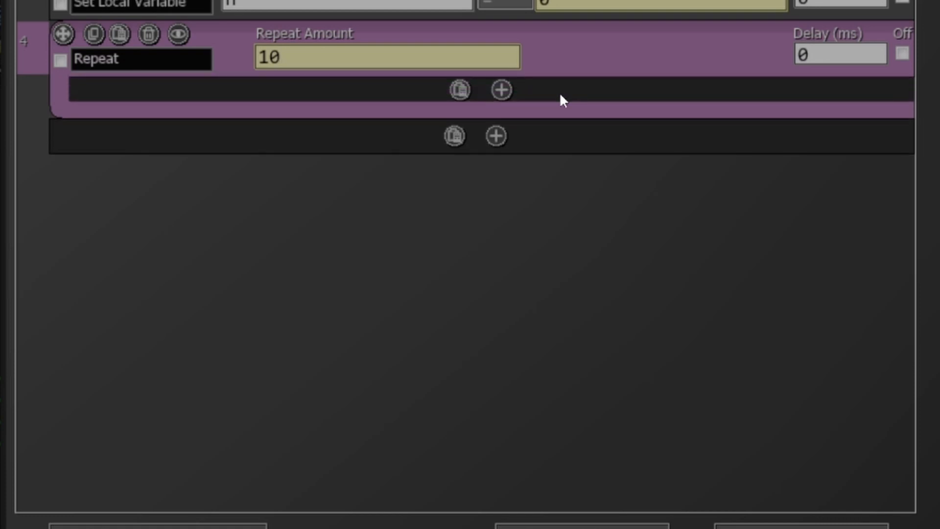
pyautogui.click(502, 89)
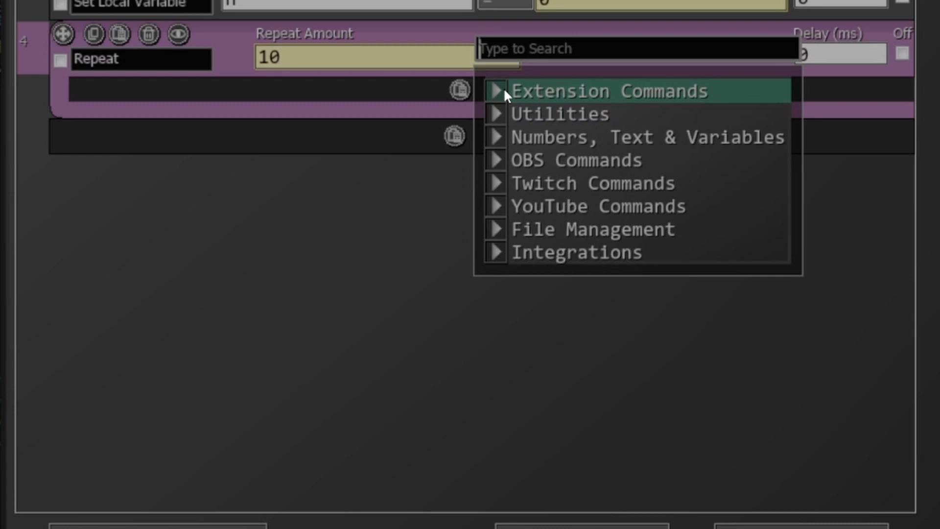
pyautogui.click(342, 172)
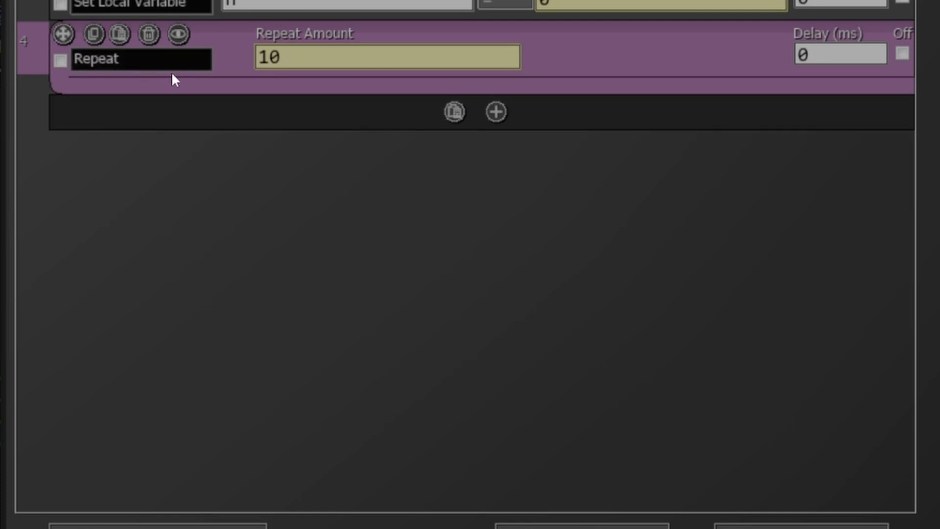
# - Add a CSV: Get Box command inside the Repeat block and set its CSV name to TutorialStreak
pyautogui.moveTo(220, 85)
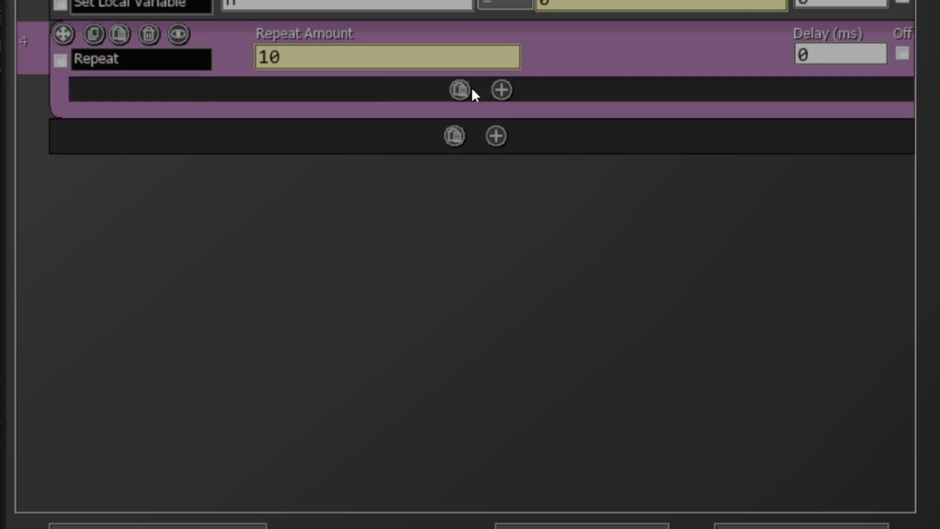
pyautogui.click(502, 91)
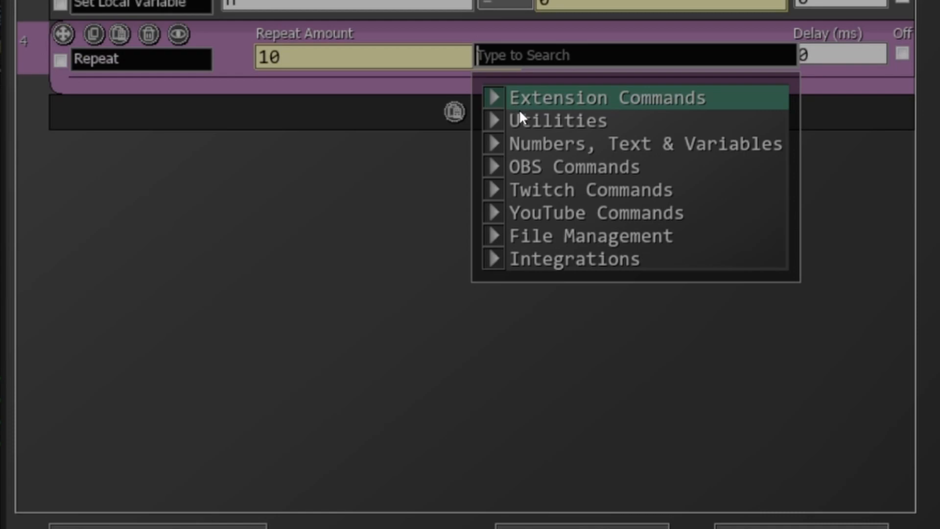
pyautogui.click(556, 228)
pyautogui.scroll(-3, 588, 220)
pyautogui.scroll(-2, 592, 219)
pyautogui.click(589, 326)
pyautogui.write('Tut')
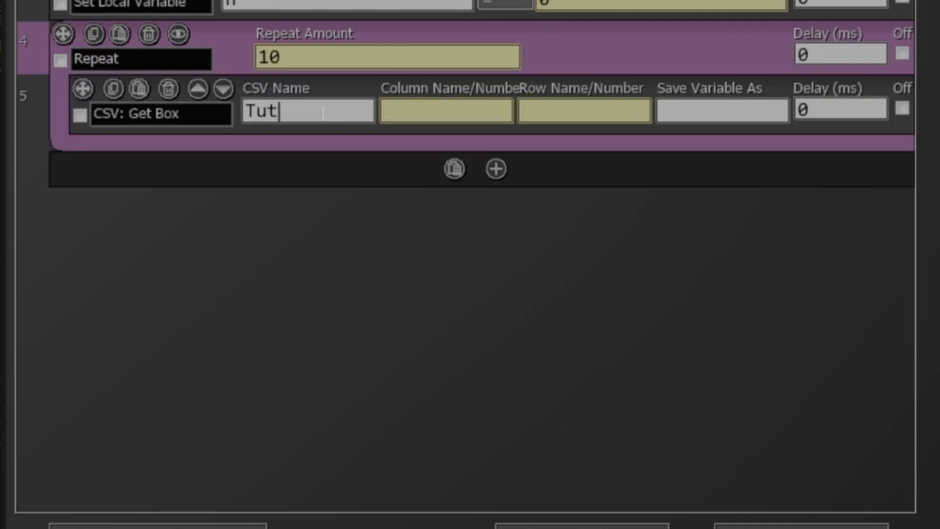
pyautogui.write('orialStreak')
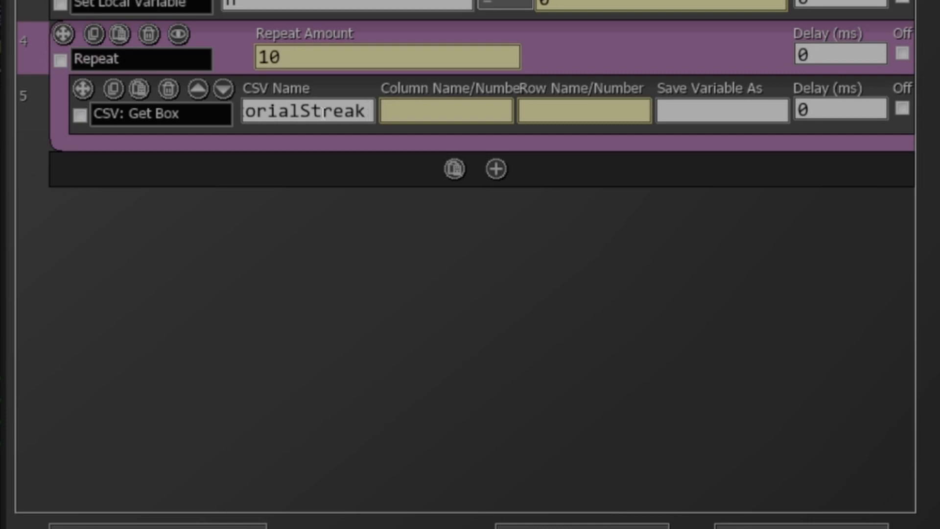
pyautogui.press('Tab')
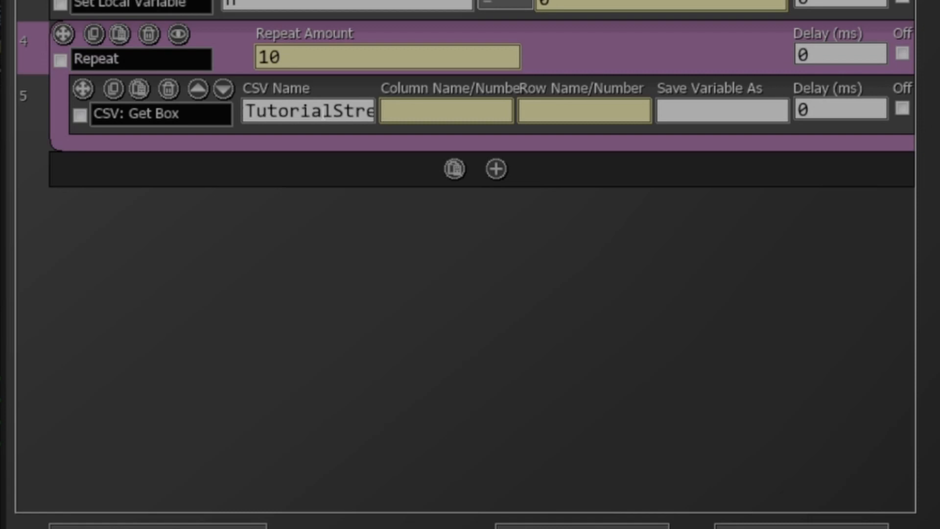
# - Set the column name of the CSV: Get Box command to "TwitchName", including the quotation marks
pyautogui.write('"TwitchName"')
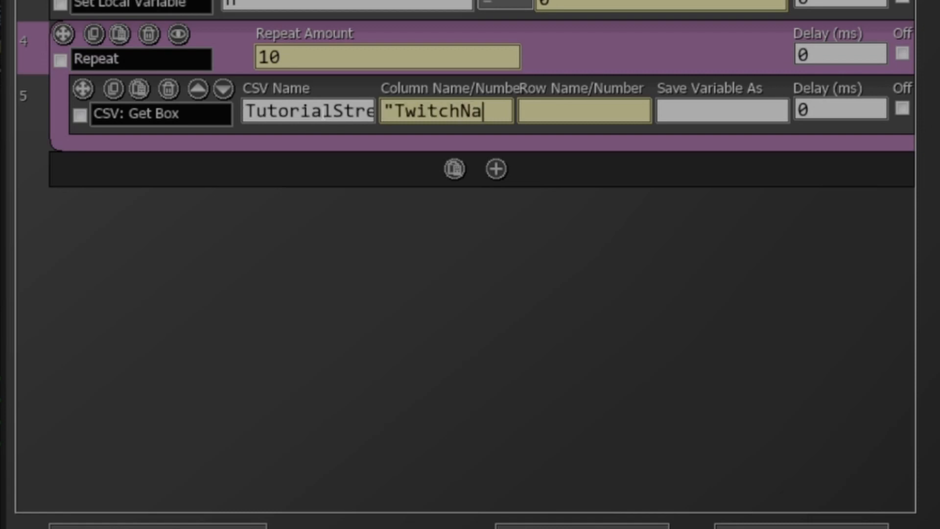
pyautogui.press('Left')
pyautogui.press('Left')
pyautogui.press('Left')
pyautogui.press('Left')
pyautogui.press('Left')
pyautogui.press('Left')
pyautogui.press('Left')
pyautogui.press('Left')
pyautogui.press('Left')
pyautogui.press('Left')
pyautogui.press('Left')
pyautogui.press('Left')
pyautogui.press('Right')
pyautogui.press('Right')
pyautogui.press('Left')
pyautogui.press('BackSpace')
pyautogui.press('Right')
pyautogui.press('Right')
pyautogui.press('Right')
pyautogui.press('Right')
pyautogui.press('Right')
pyautogui.press('Right')
pyautogui.press('Right')
pyautogui.press('Right')
pyautogui.press('Right')
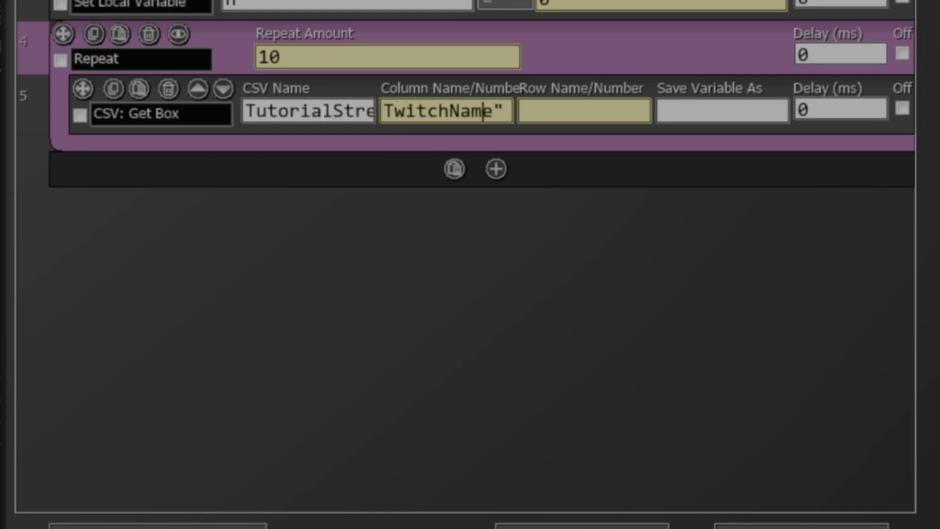
pyautogui.press('Left')
pyautogui.press('Left')
pyautogui.press('Left')
pyautogui.press('Left')
pyautogui.press('Left')
pyautogui.press('Left')
pyautogui.press('Left')
pyautogui.press('Left')
pyautogui.press('Left')
pyautogui.write('"')
pyautogui.press('Right')
pyautogui.press('Right')
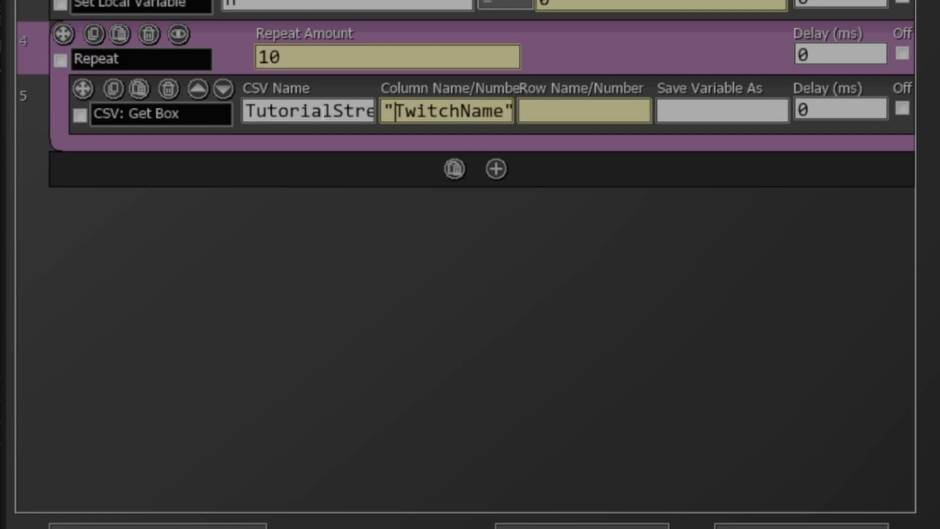
pyautogui.press('End')
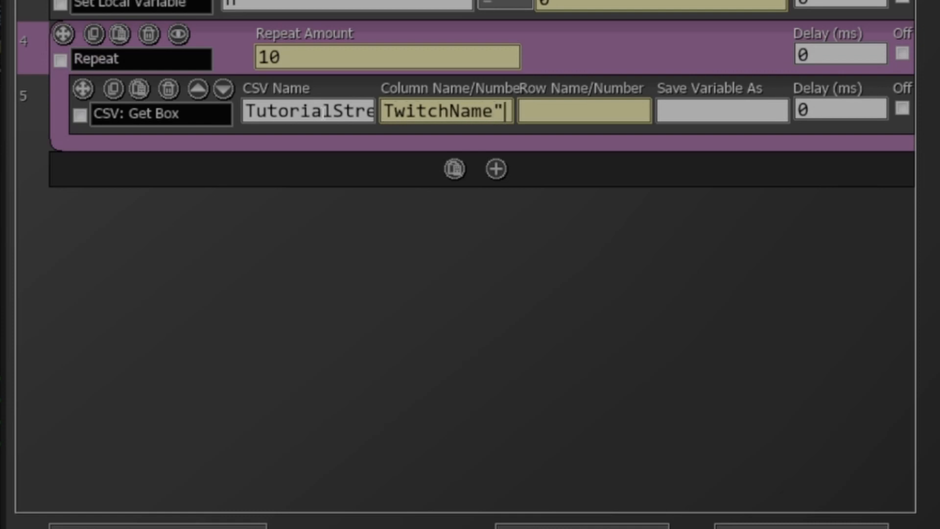
pyautogui.press('Left')
pyautogui.press('Home')
pyautogui.press('Right')
pyautogui.press('Right')
pyautogui.press('End')
pyautogui.press('Home')
pyautogui.press('End')
pyautogui.press('Tab')
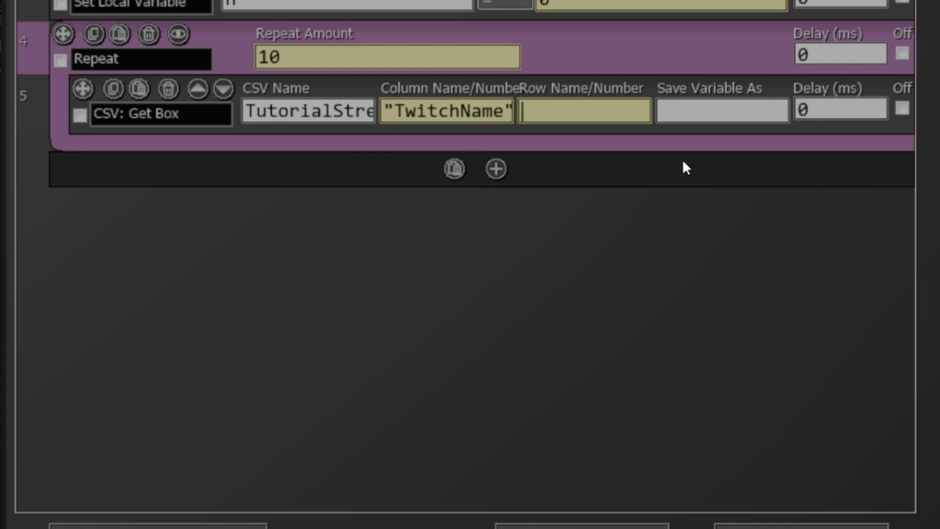
# - Set the CSV: Get Box command's row to n and save its result in the variable name
pyautogui.write('n')
pyautogui.click(674, 108)
pyautogui.write('name')
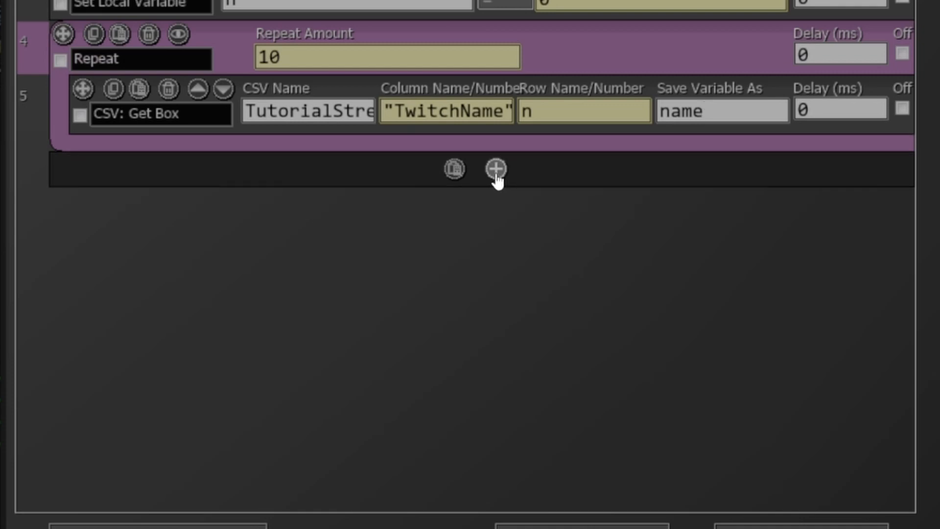
# - Add a second CSV: Get Box command below the Repeat block and set its CSV name to TutorialStreak
pyautogui.click(498, 177)
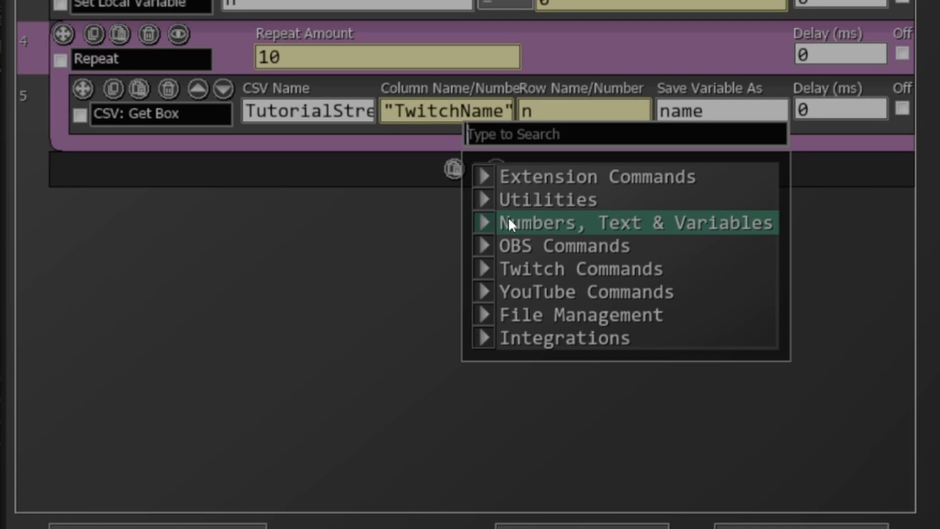
pyautogui.click(503, 316)
pyautogui.scroll(-3, 542, 287)
pyautogui.scroll(-4, 538, 282)
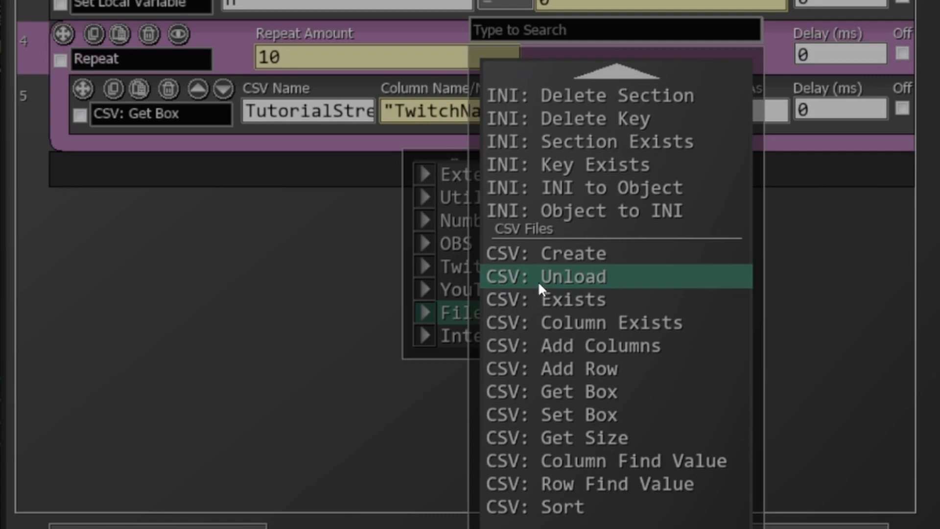
pyautogui.scroll(-2, 536, 281)
pyautogui.click(578, 344)
pyautogui.click(251, 179)
pyautogui.write('Tutor')
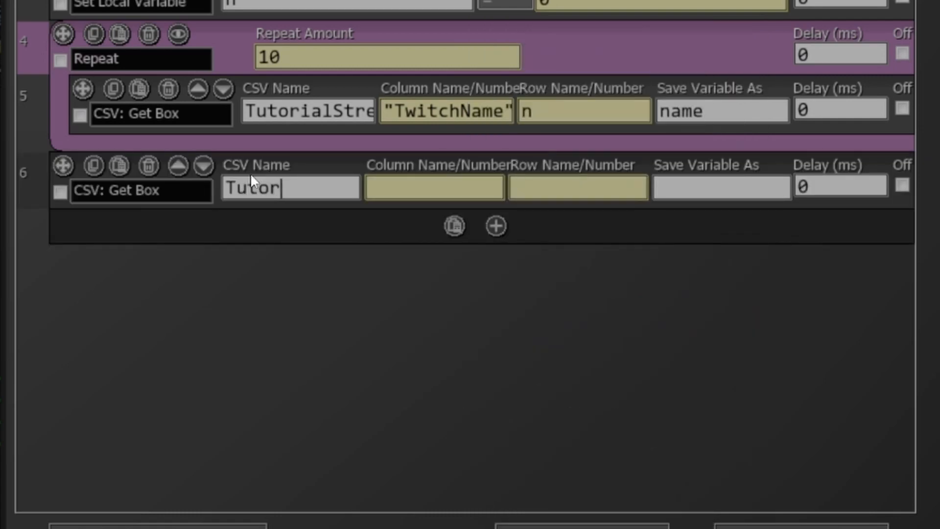
pyautogui.write('ialStreak')
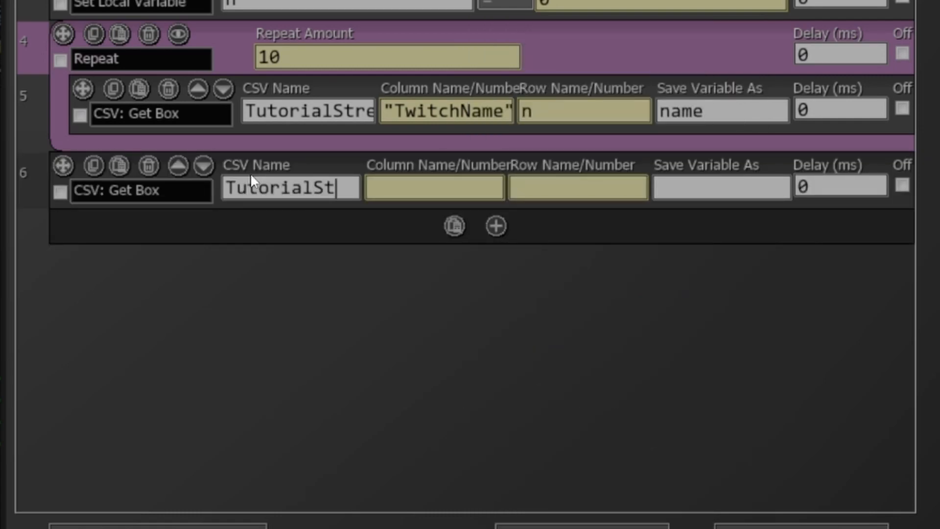
# - Set the second Get Box to column "Streak", row n and save variable streak, and move it into the Repeat block
pyautogui.press('Tab')
pyautogui.write('"Streak"')
pyautogui.press('Tab')
pyautogui.write('n')
pyautogui.press('Tab')
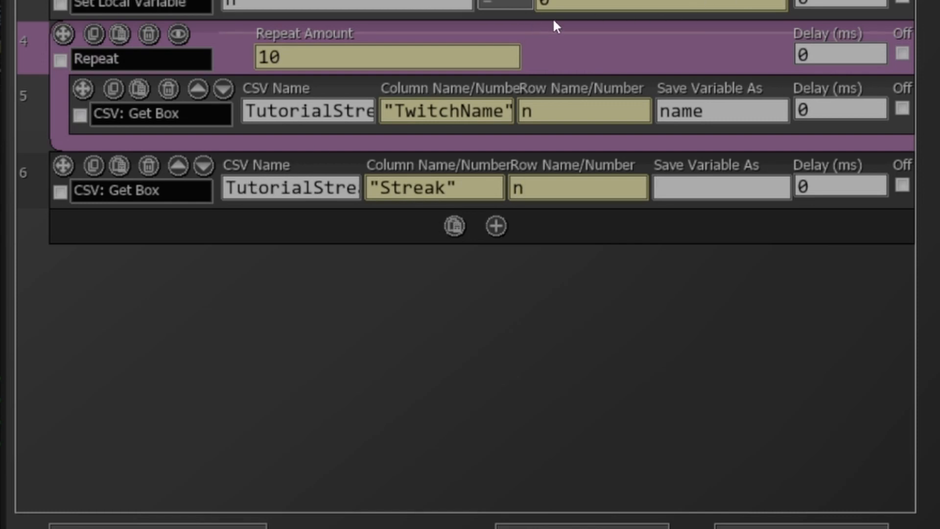
pyautogui.write('st')
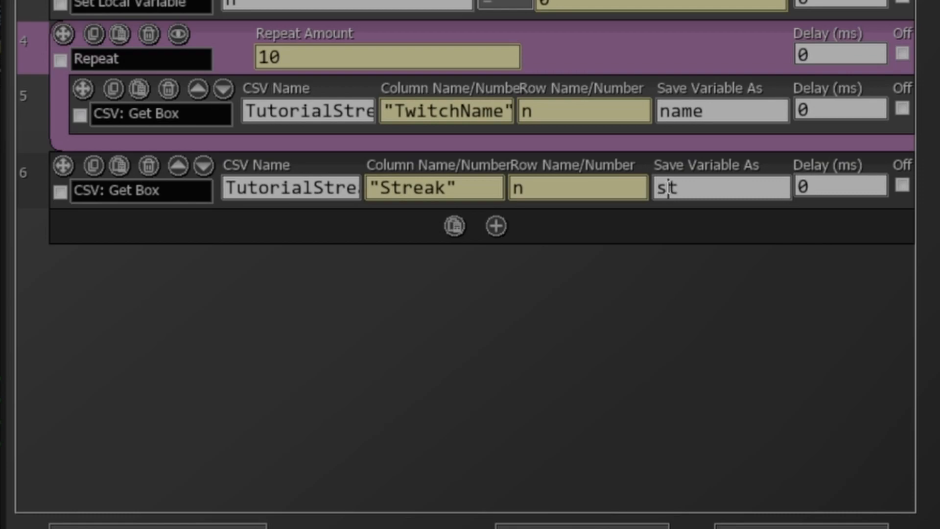
pyautogui.write('reak')
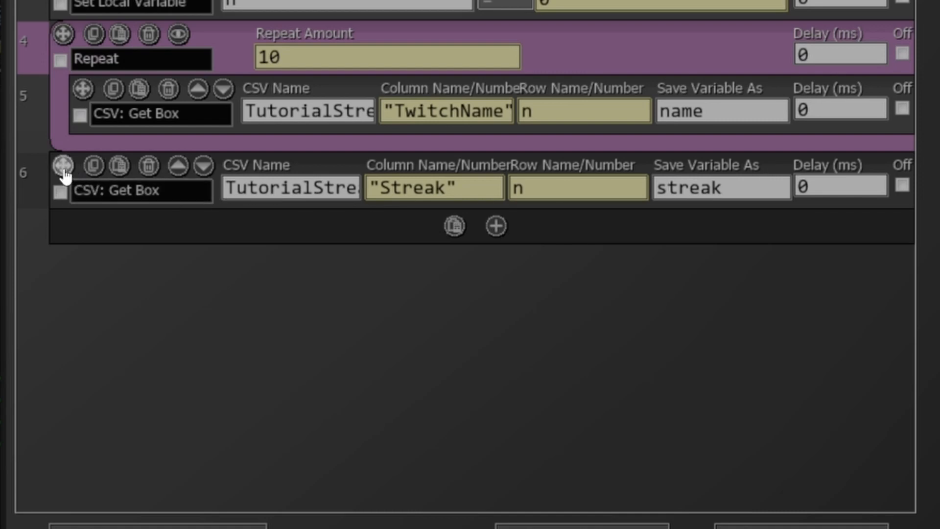
pyautogui.moveTo(63, 170); pyautogui.dragTo(83, 145)
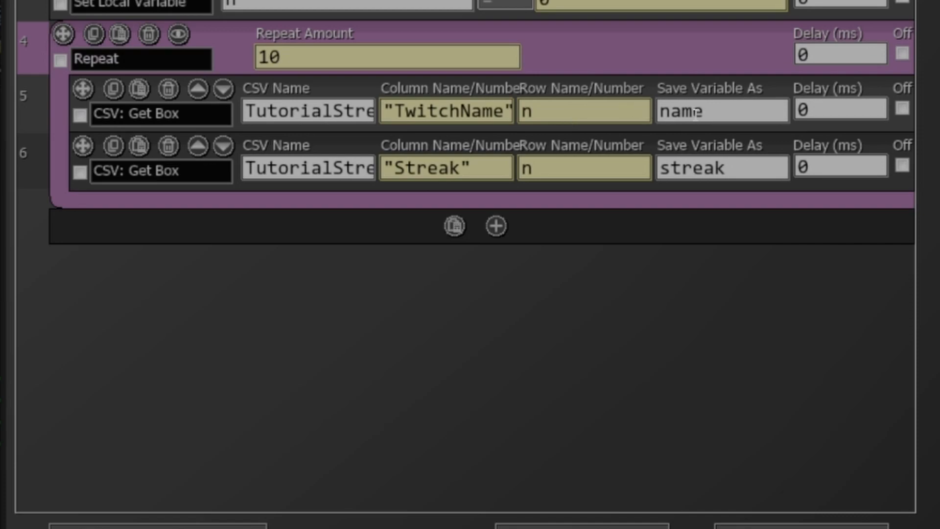
# - Add a Set Local Variable command at the end of the Repeat block that raises n by 1 using the += operator
pyautogui.moveTo(757, 139)
pyautogui.click(498, 201)
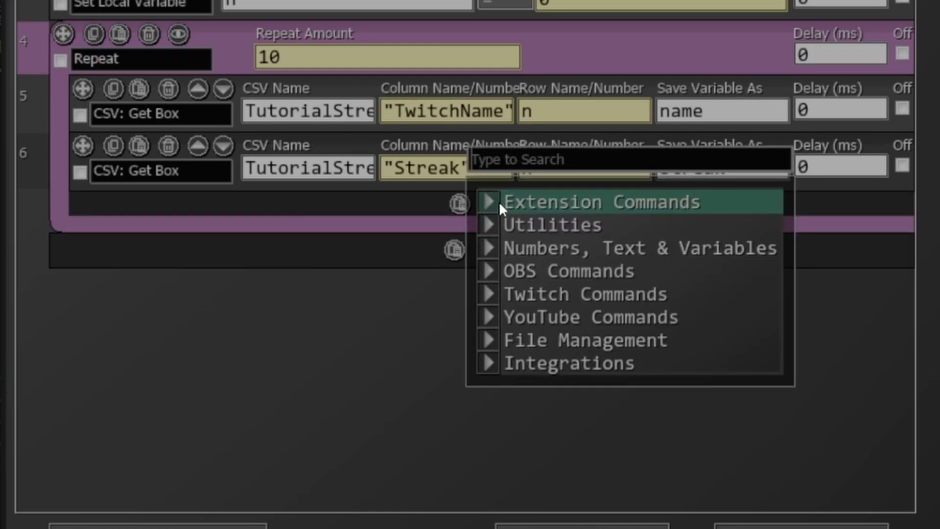
pyautogui.click(535, 249)
pyautogui.scroll(-1, 547, 193)
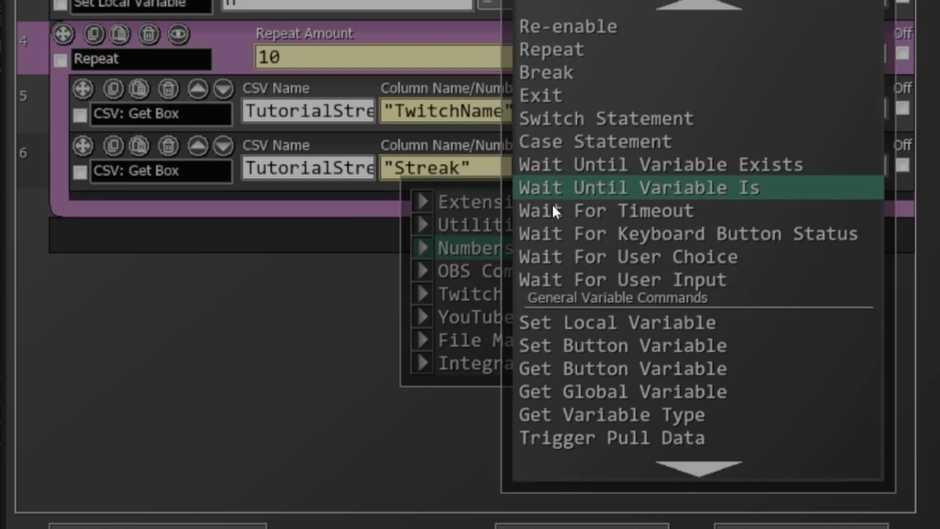
pyautogui.click(608, 329)
pyautogui.click(414, 224)
pyautogui.write('n')
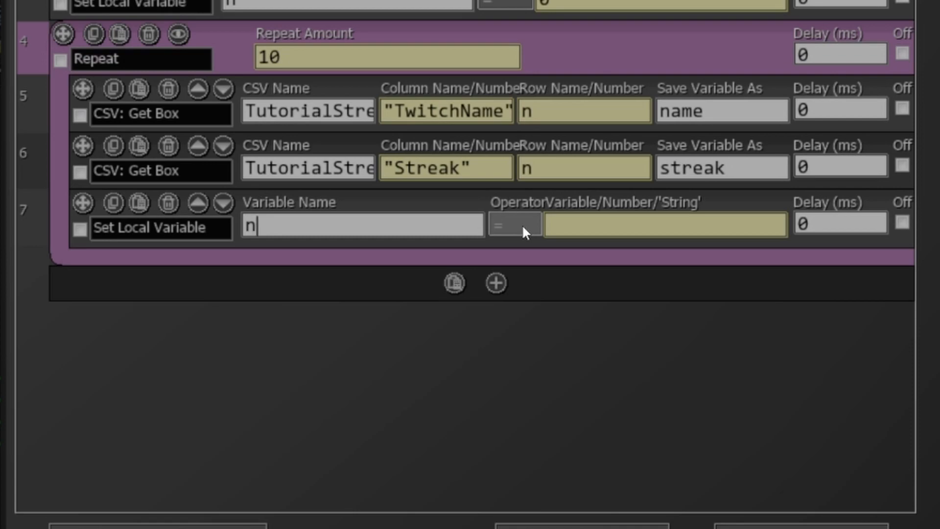
pyautogui.click(522, 224)
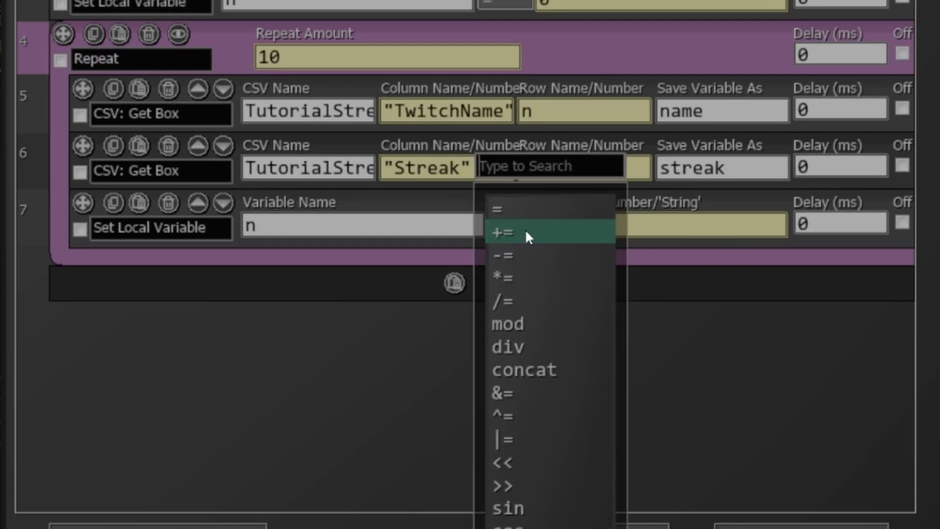
pyautogui.click(526, 233)
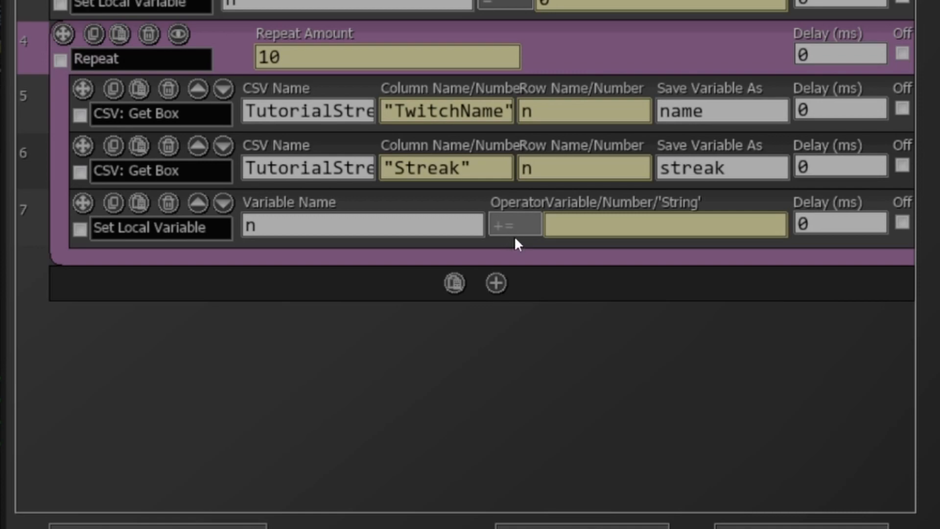
pyautogui.click(555, 227)
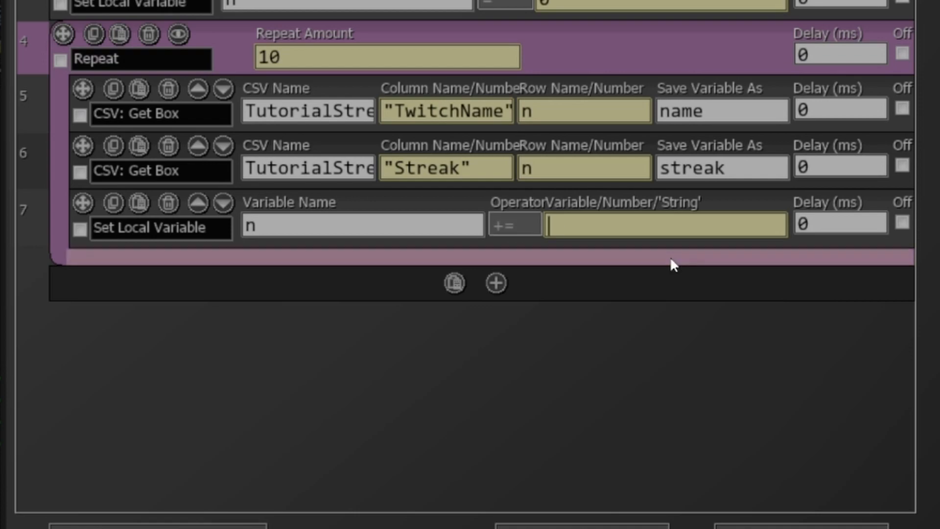
pyautogui.moveTo(674, 264)
pyautogui.write('1')
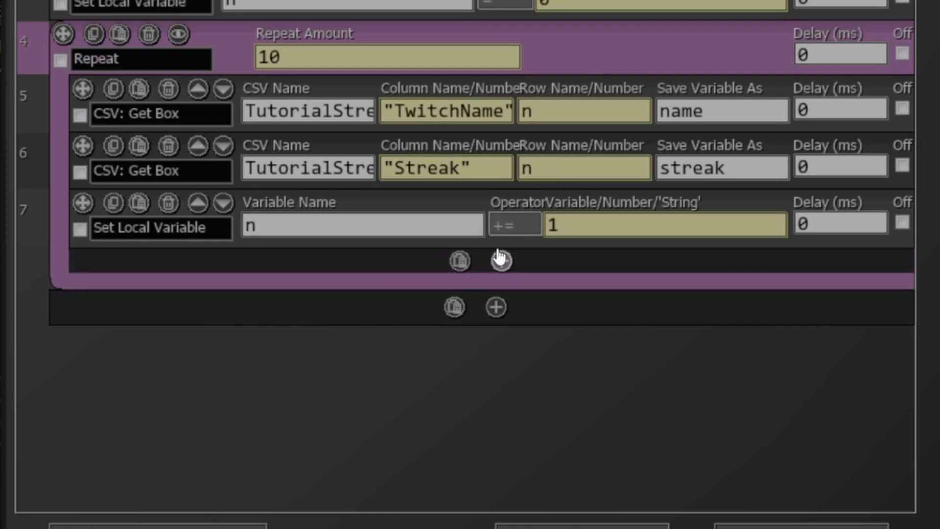
# - Add a File: Append Text command at the end of the Repeat block and paste the tutorial_lb.txt path as its file name
pyautogui.click(500, 258)
pyautogui.moveTo(540, 396)
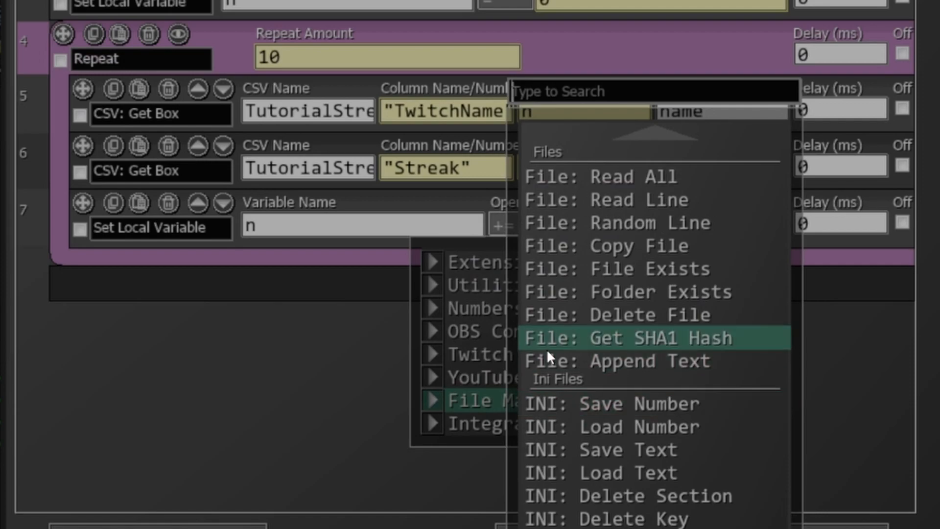
pyautogui.click(586, 363)
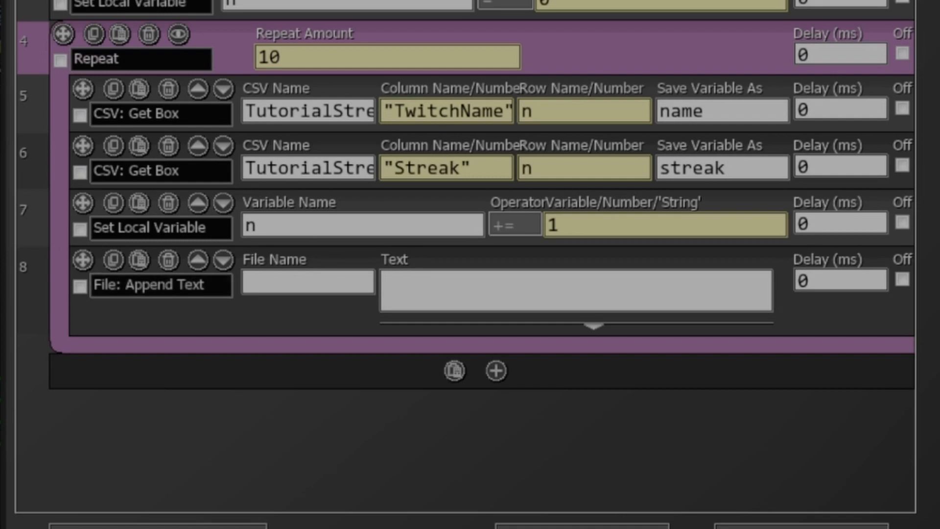
pyautogui.hotkey('ctrl', 'v')
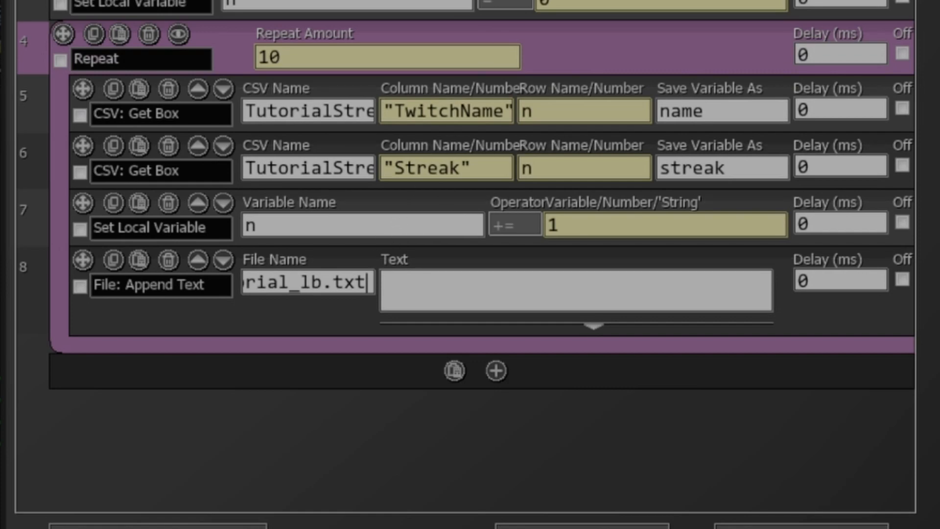
pyautogui.scroll(1, 466, 199)
pyautogui.scroll(-1, 466, 199)
# - Enter /$n$/: /$name$/ as the text of the File: Append Text command
pyautogui.click(631, 297)
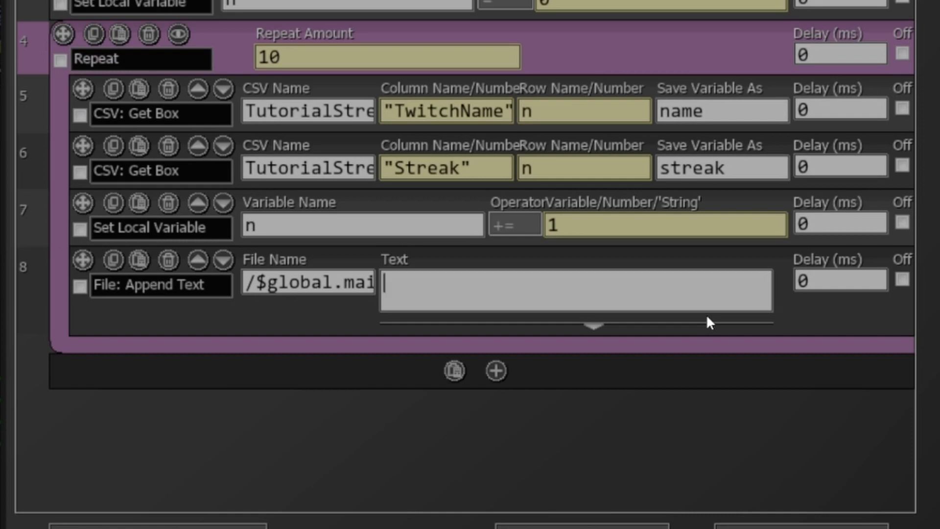
pyautogui.write('/$$/')
pyautogui.write('n')
pyautogui.press('Right')
pyautogui.press('Right')
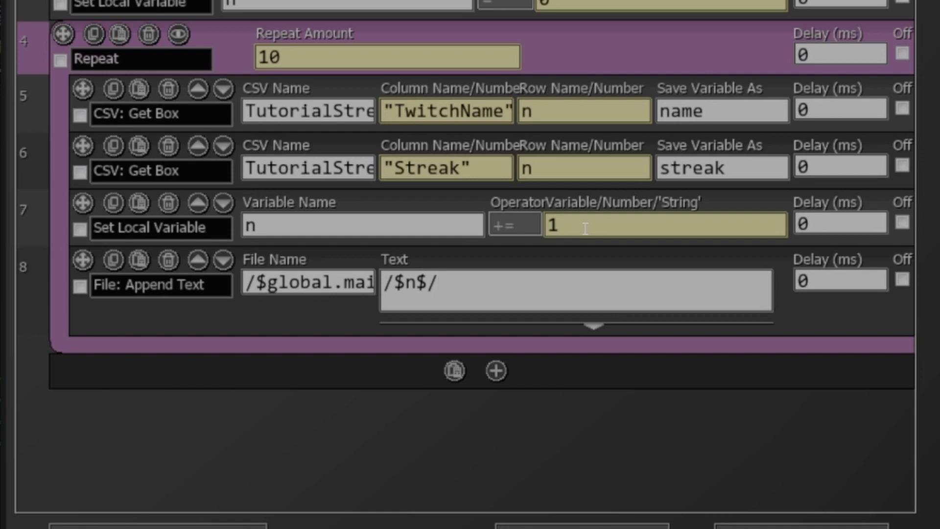
pyautogui.write(':')
pyautogui.write('/$$/')
pyautogui.press('Left')
pyautogui.press('Left')
pyautogui.write('name')
pyautogui.press('Right')
pyautogui.press('Right')
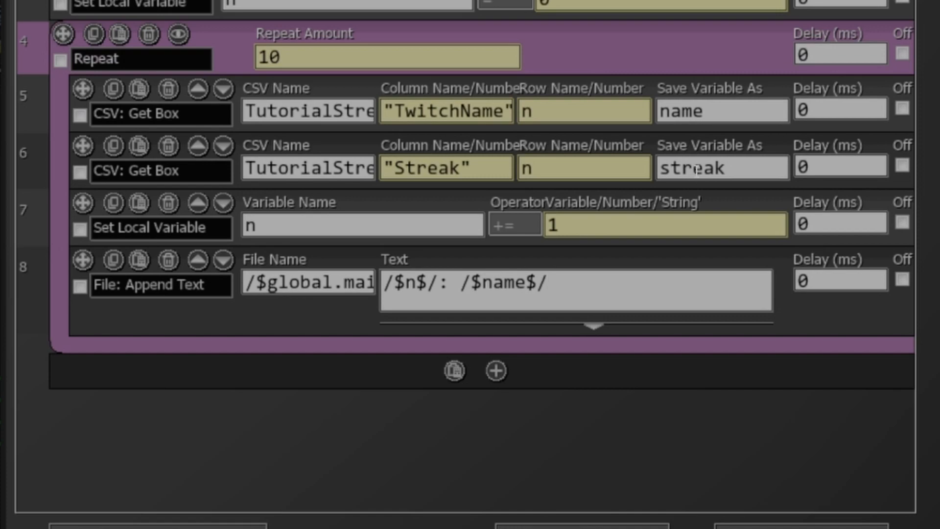
# - Extend the appended text with - /$streak$/ after the name, followed by a line break
pyautogui.moveTo(808, 351)
pyautogui.write('- ')
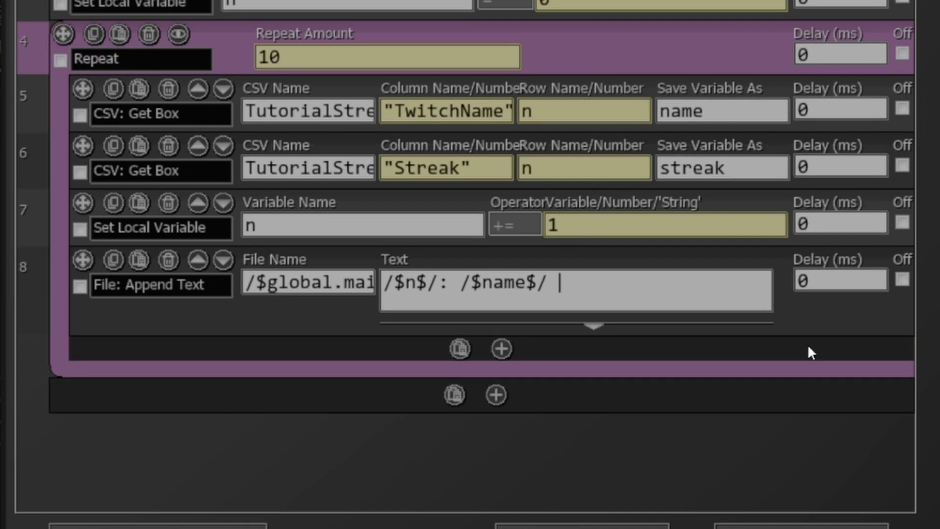
pyautogui.write('/$streak$/')
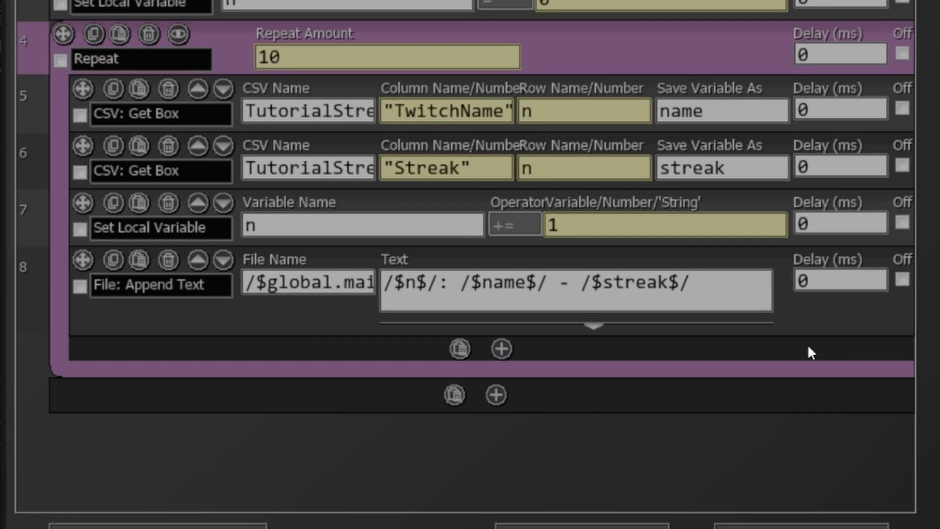
pyautogui.press('Return')
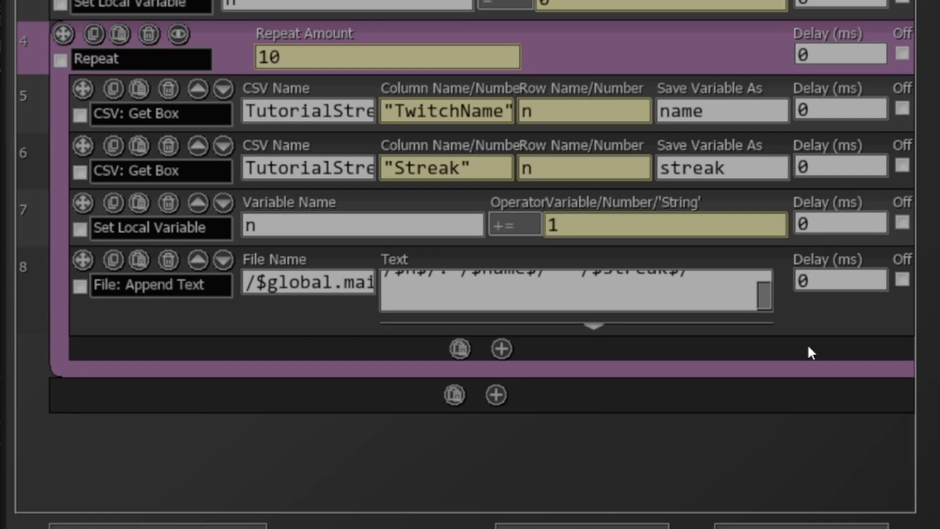
pyautogui.press('Up')
pyautogui.press('Down')
pyautogui.press('Up')
pyautogui.press('Down')
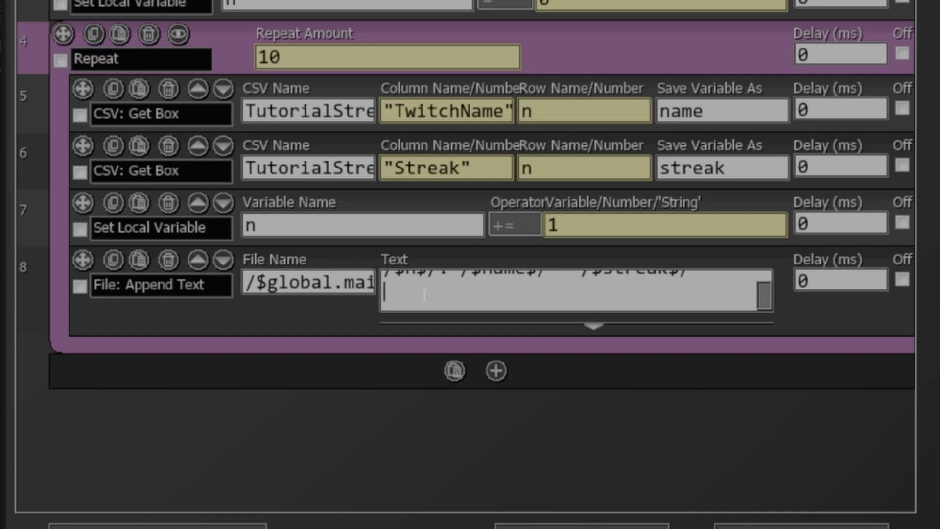
pyautogui.press('Up')
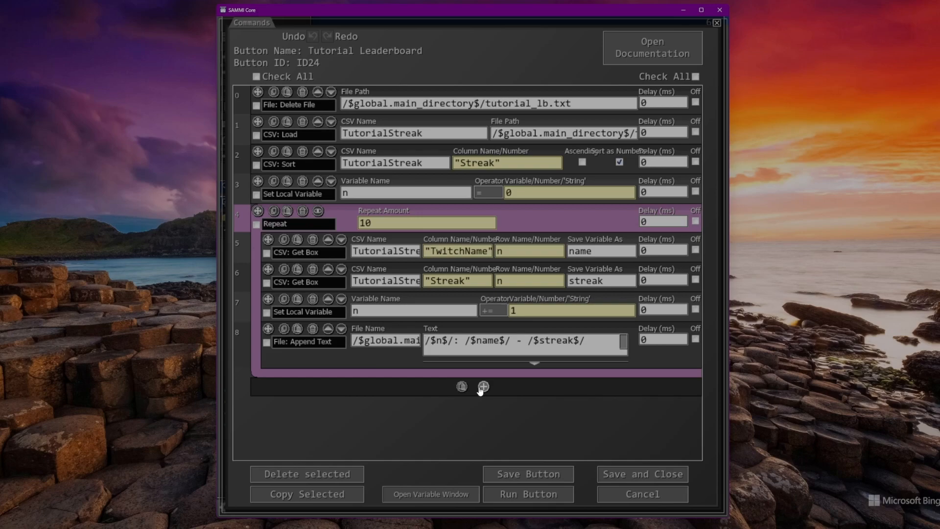
# - Add a Delete Variable command for all variables after the Repeat block
pyautogui.click(483, 387)
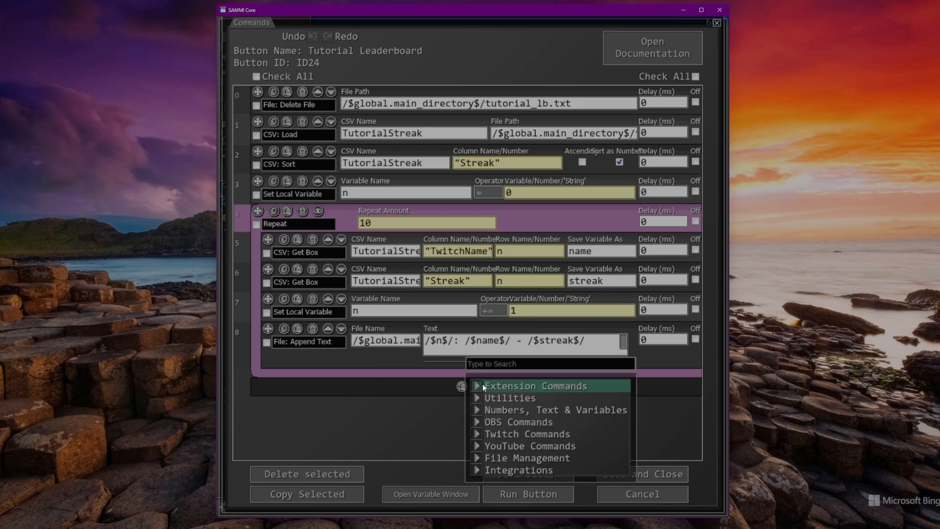
pyautogui.click(513, 410)
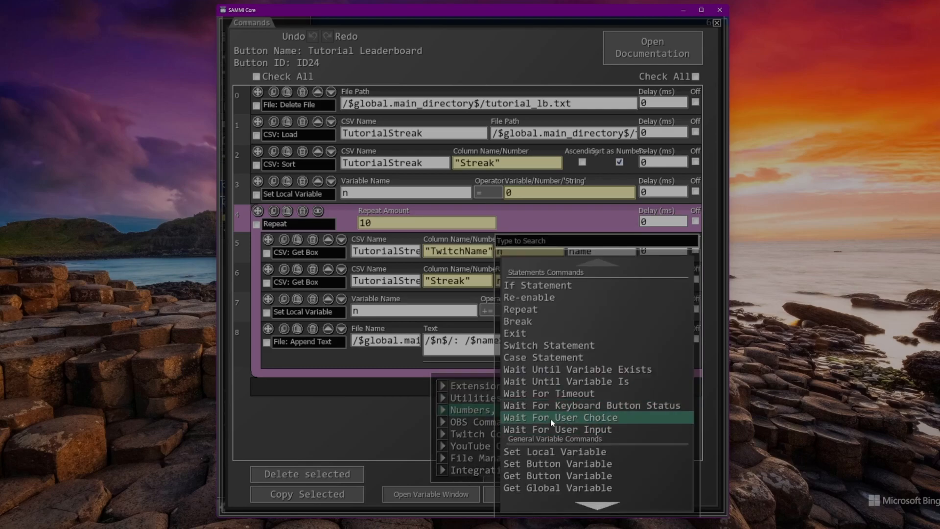
pyautogui.scroll(-2, 545, 410)
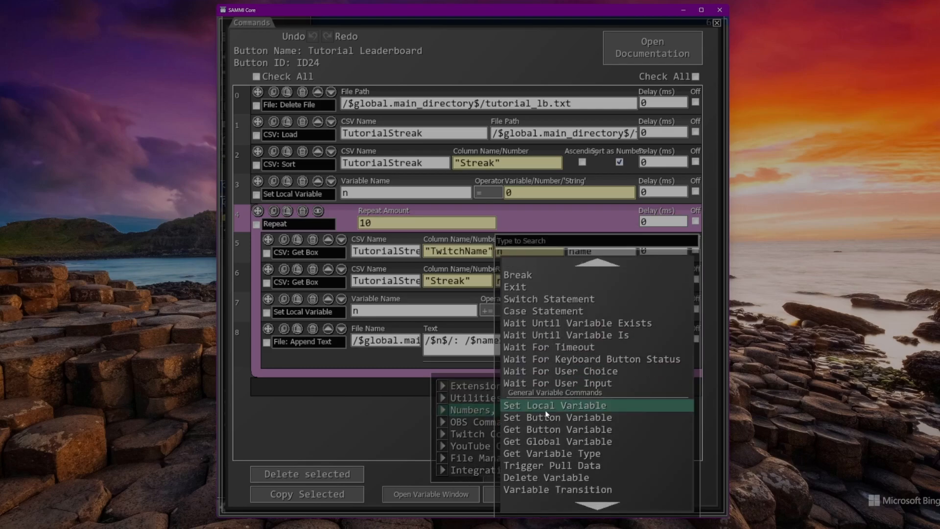
pyautogui.click(563, 478)
# - Add a CSV: Unload command for TutorialStreak as the last command, then save and close the Tutorial Leaderboard button
pyautogui.click(483, 416)
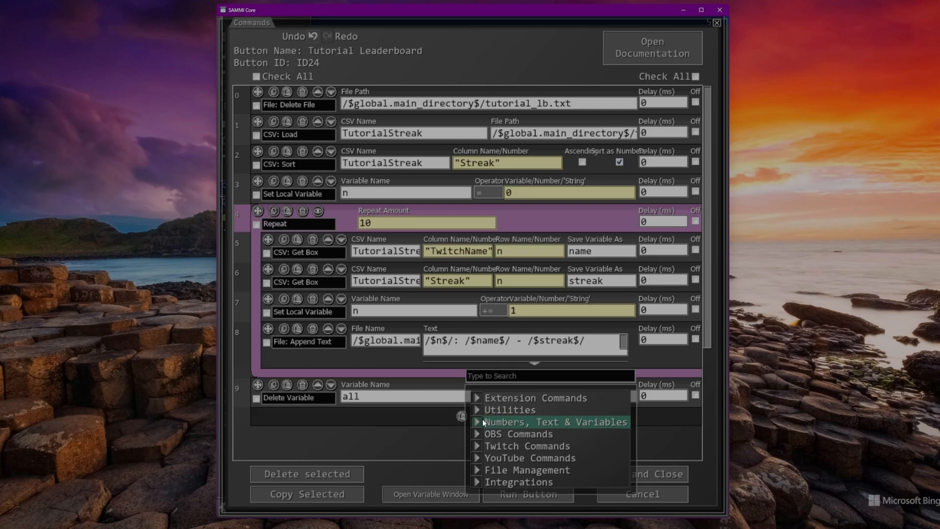
pyautogui.click(490, 471)
pyautogui.scroll(-5, 512, 402)
pyautogui.scroll(-4, 513, 402)
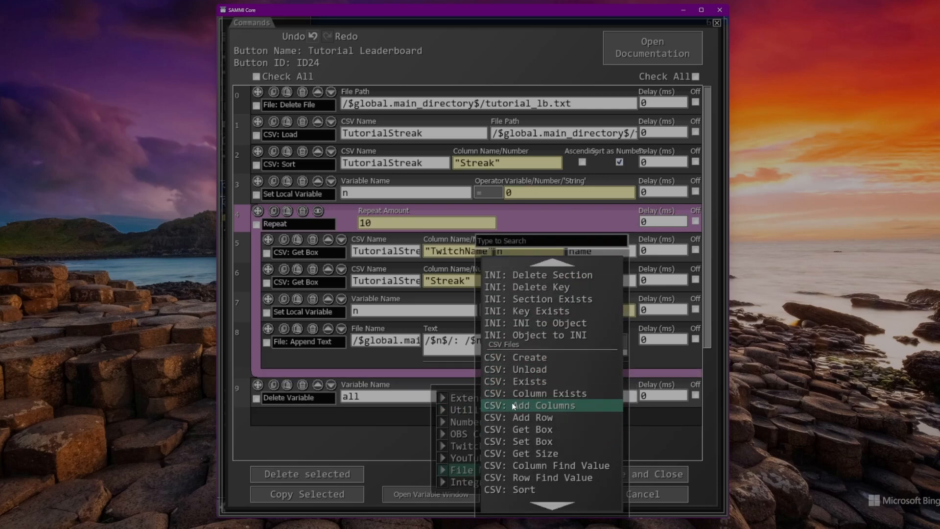
pyautogui.scroll(1, 514, 420)
pyautogui.click(539, 342)
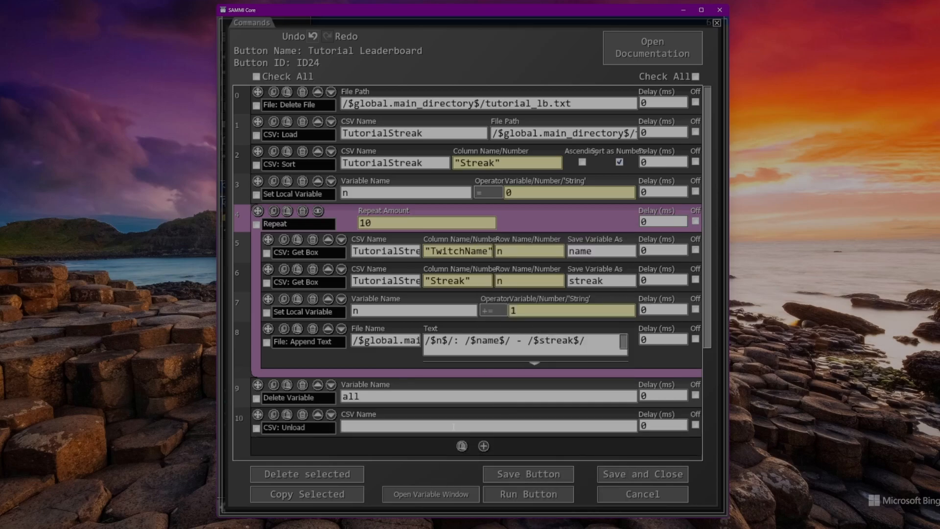
pyautogui.write('TutorialStreak')
pyautogui.click(549, 477)
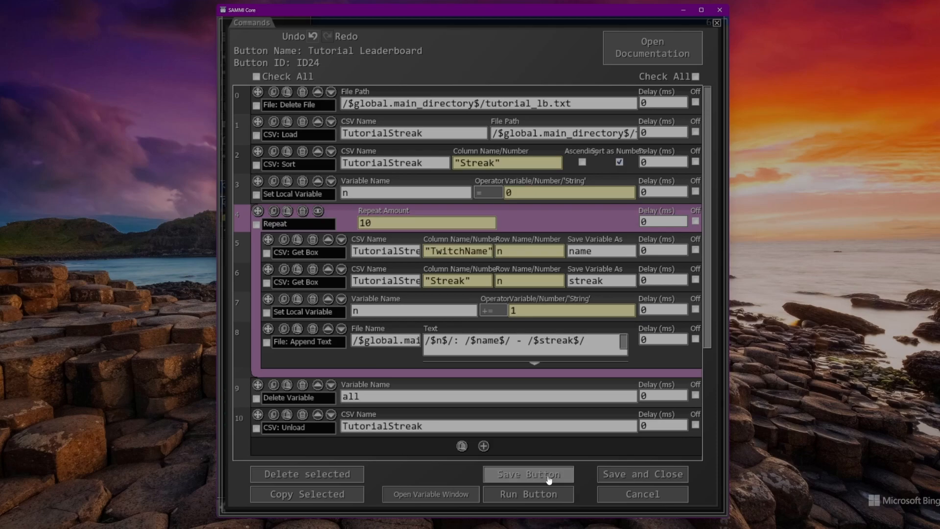
pyautogui.click(619, 475)
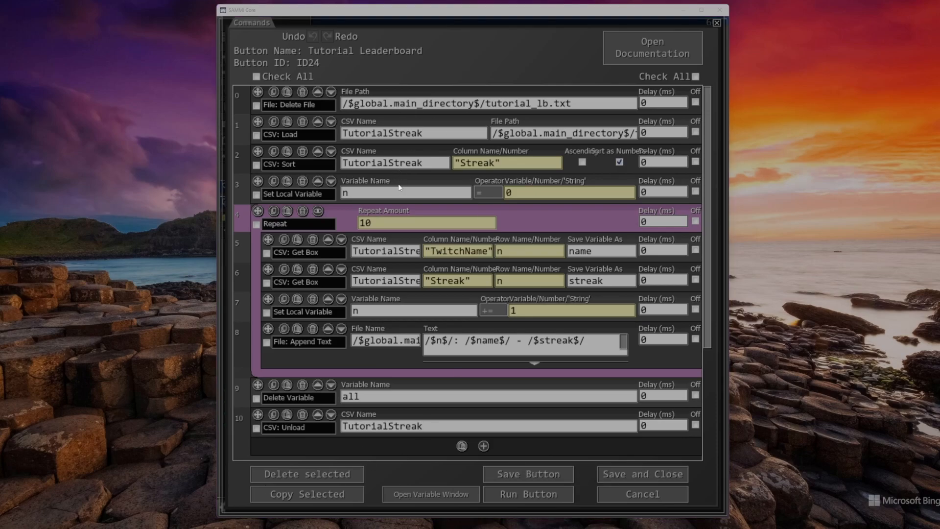
pyautogui.click(648, 473)
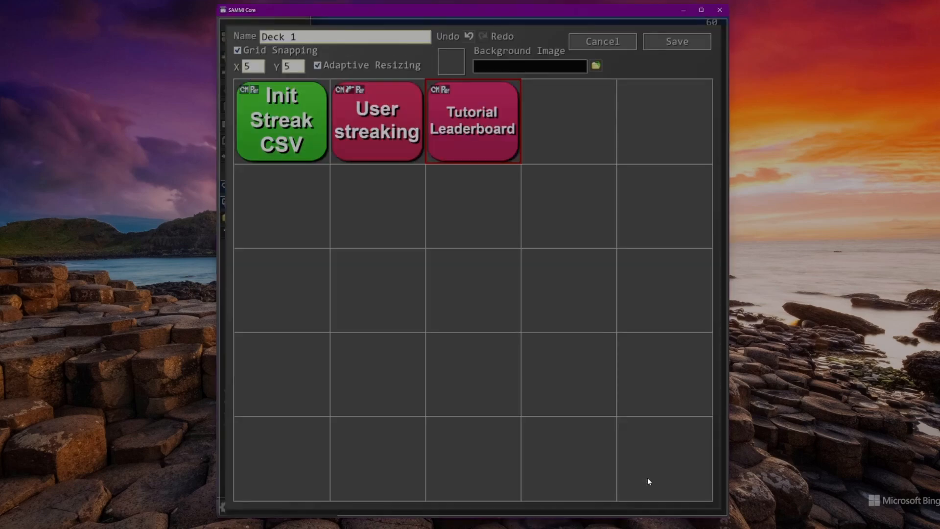
# - Switch to Twitch, toggle Cooldown & Limits for the Checking in! reward and redeem that reward in the stream chat
pyautogui.click(678, 40)
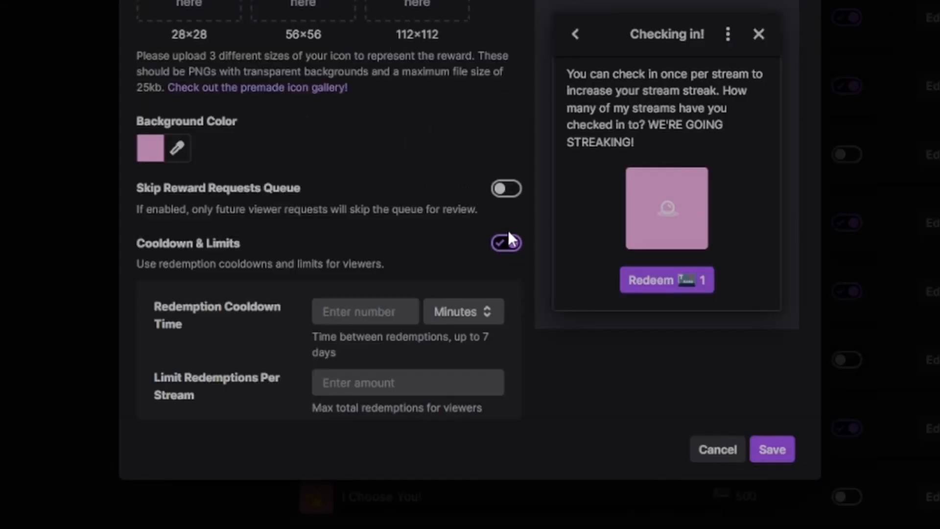
pyautogui.click(508, 237)
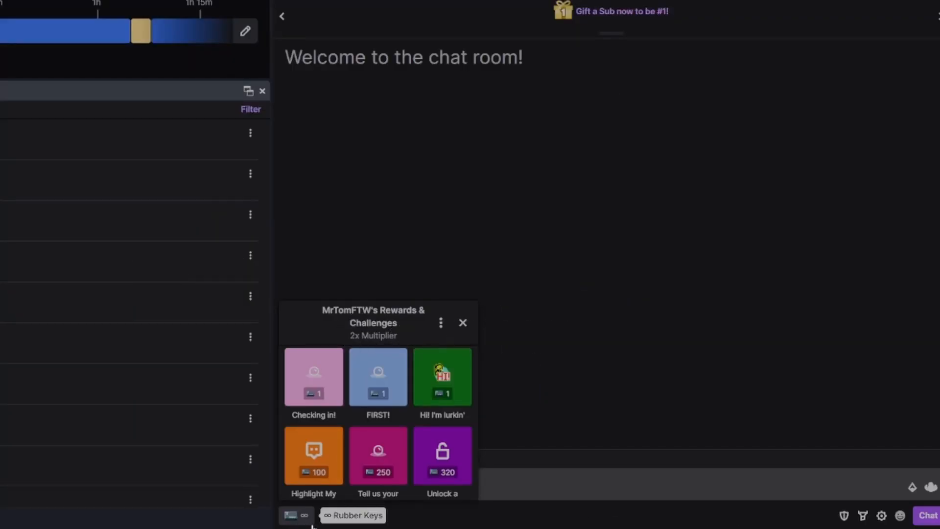
pyautogui.click(314, 387)
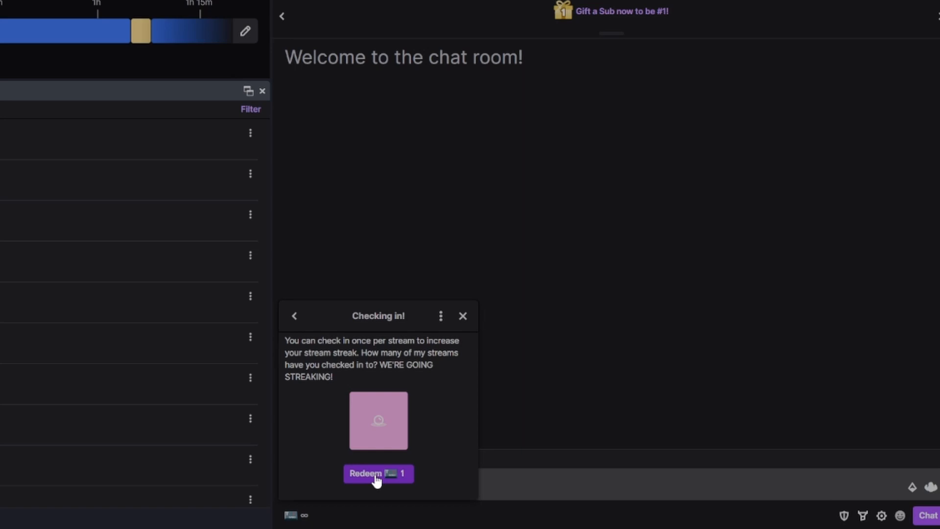
pyautogui.click(376, 475)
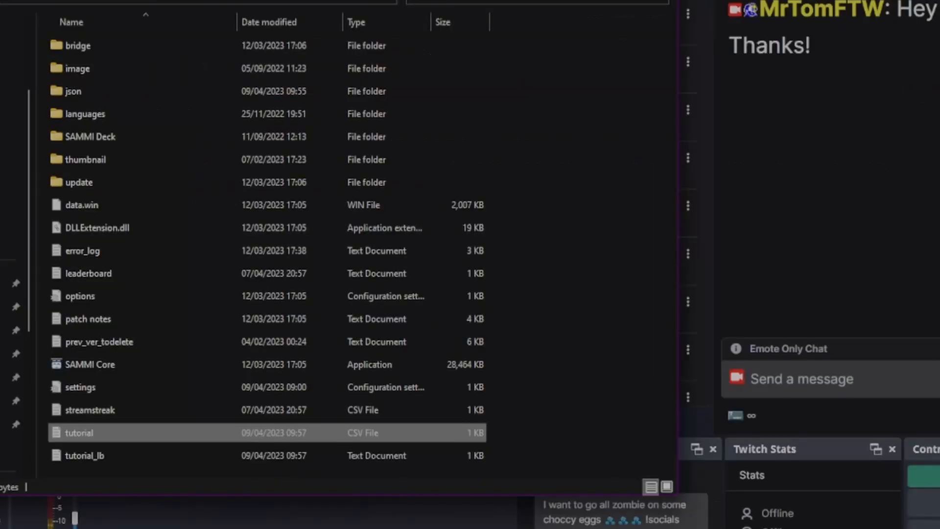
# - Open the tutorial_lb text file from the SAMMI folder and replace the undefined entries on line 4 with a sample name and streak 2
pyautogui.keyDown('shift'); pyautogui.click(94, 460); pyautogui.keyUp('shift')
pyautogui.doubleClick(93, 458)
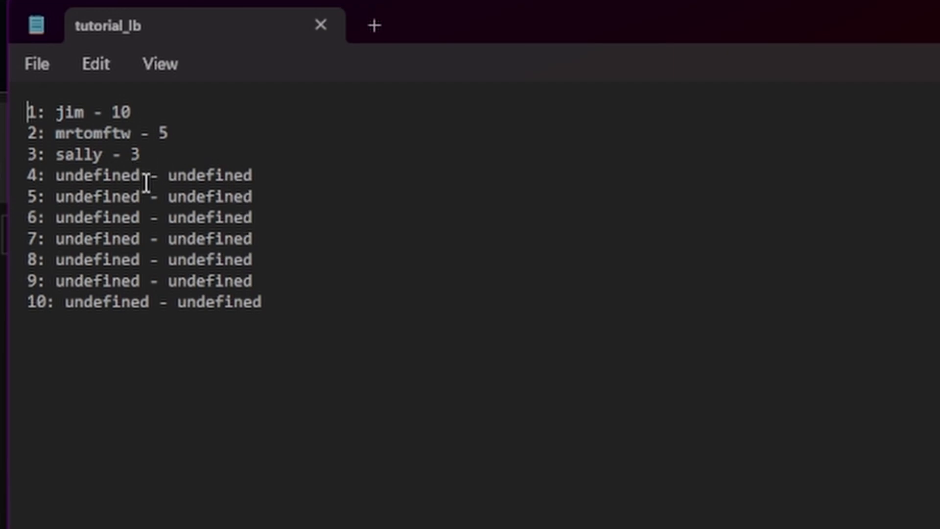
pyautogui.moveTo(140, 177); pyautogui.dragTo(57, 175)
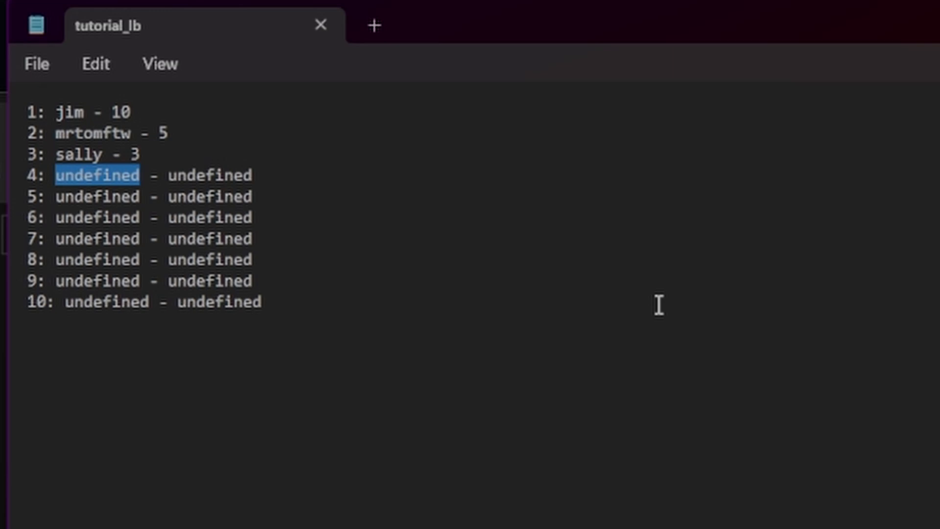
pyautogui.write('sarah')
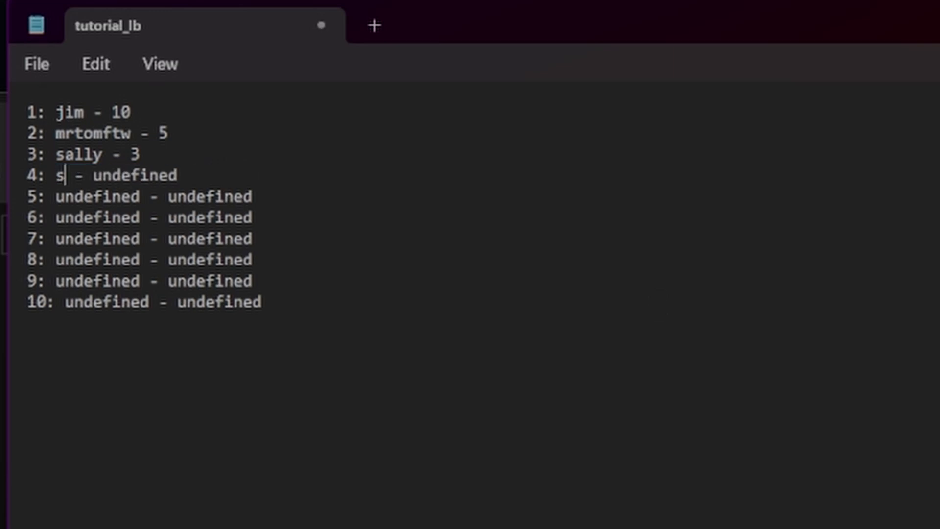
pyautogui.press('Right')
pyautogui.press('Right')
# - Replace the undefined entries on line 5 of tutorial_lb with a sample name and streak 1, and close the file
pyautogui.press('Right')
pyautogui.hotkey('shift', 'End')
pyautogui.press('Delete')
pyautogui.write('2')
pyautogui.press('Down')
pyautogui.hotkey('ctrl', 'shift', 'Left')
pyautogui.write('bill')
pyautogui.press('Right')
pyautogui.press('Right')
pyautogui.press('Right')
pyautogui.press('Delete')
pyautogui.press('Delete')
pyautogui.press('Delete')
pyautogui.press('Delete')
pyautogui.press('Delete')
pyautogui.press('Delete')
pyautogui.press('Delete')
pyautogui.press('Delete')
pyautogui.press('Delete')
pyautogui.write('1')
pyautogui.press('Down')
pyautogui.press('Down')
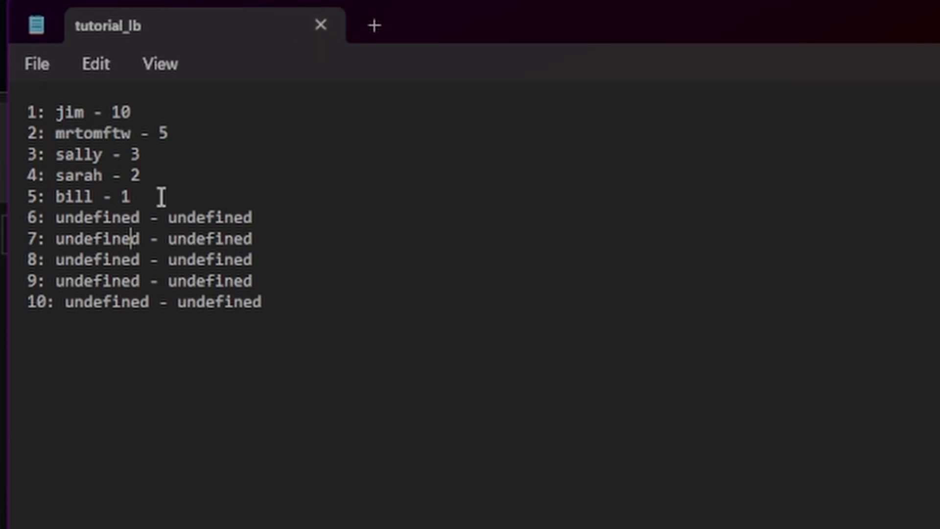
pyautogui.click(322, 26)
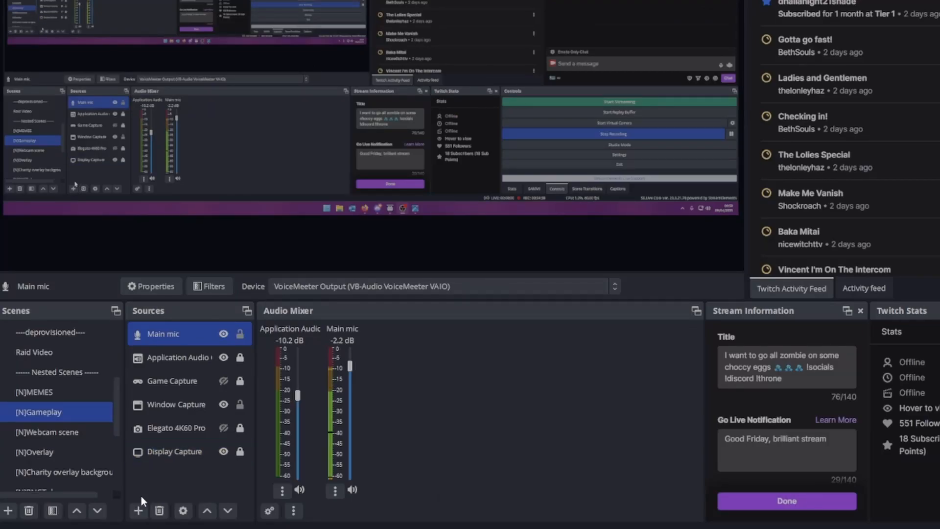
# - Switch to OBS and create a new Text (GDI+) source named Tutorial Leaderboard in the [N]Gameplay scene
pyautogui.click(141, 513)
pyautogui.moveTo(179, 500)
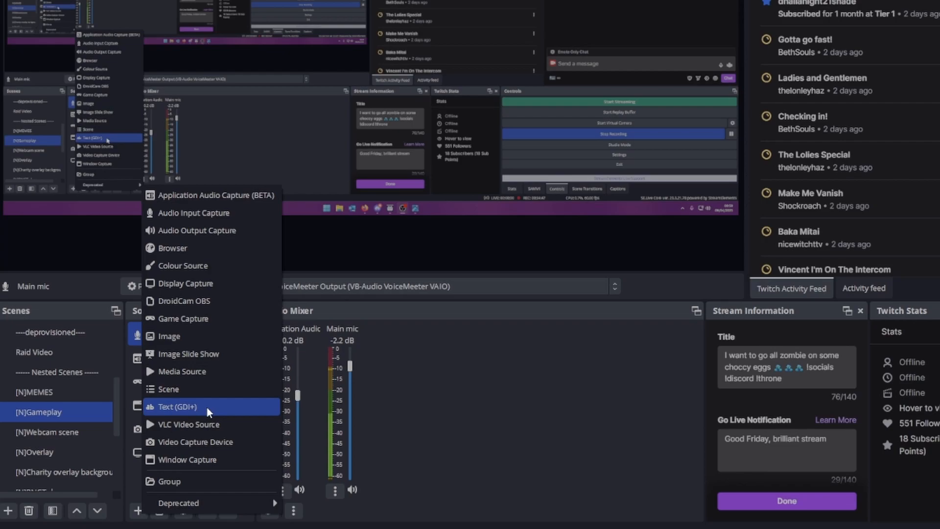
pyautogui.click(207, 407)
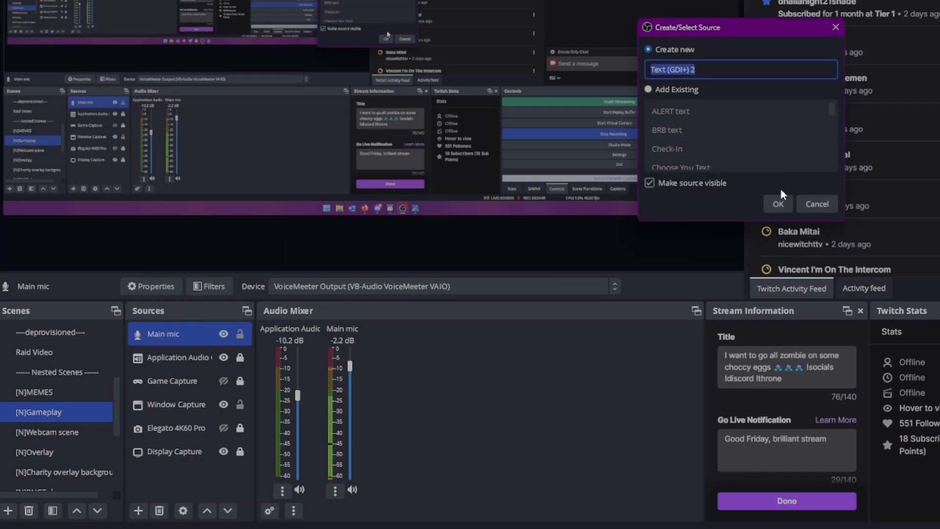
pyautogui.write('Tutorial Le')
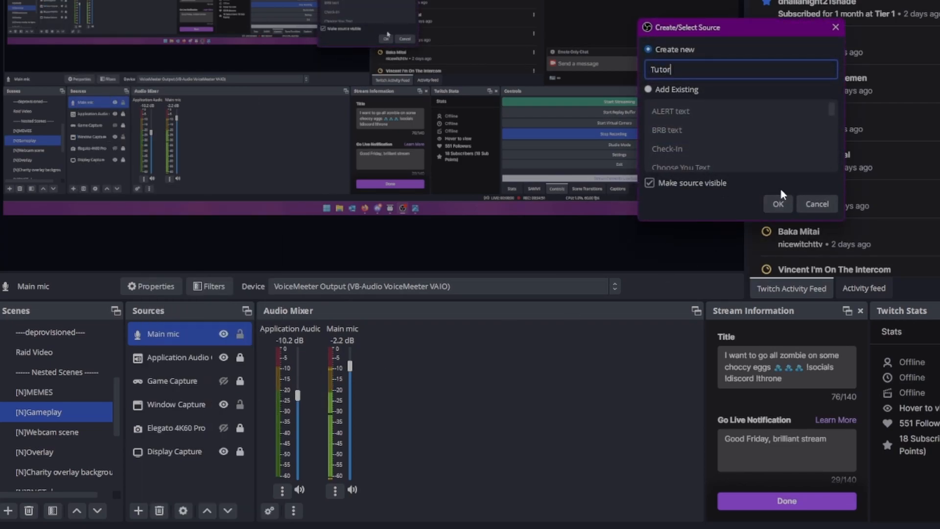
pyautogui.write('aderboard')
pyautogui.click(786, 200)
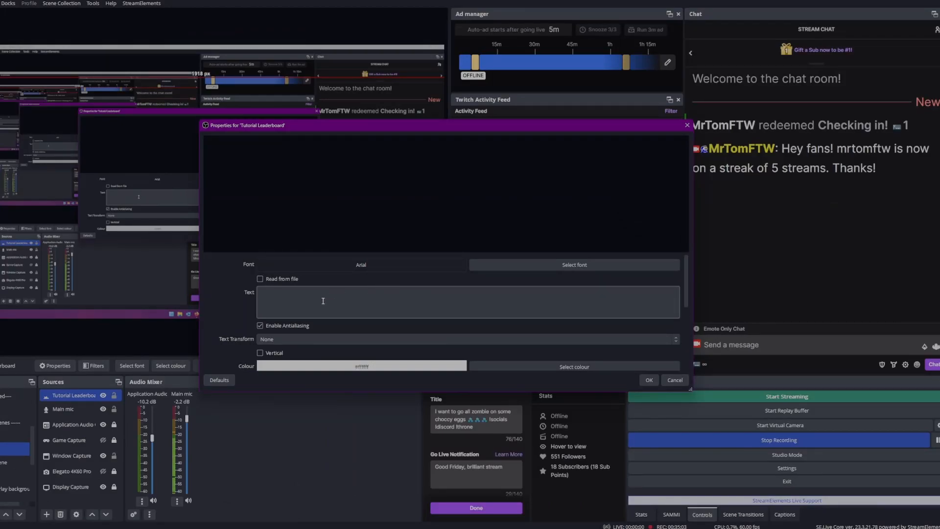
# - Set the Tutorial Leaderboard source to read its text from tutorial_lb.txt in the SAMMI.2022.4.3-x64 x64 folder
pyautogui.click(260, 280)
pyautogui.click(658, 295)
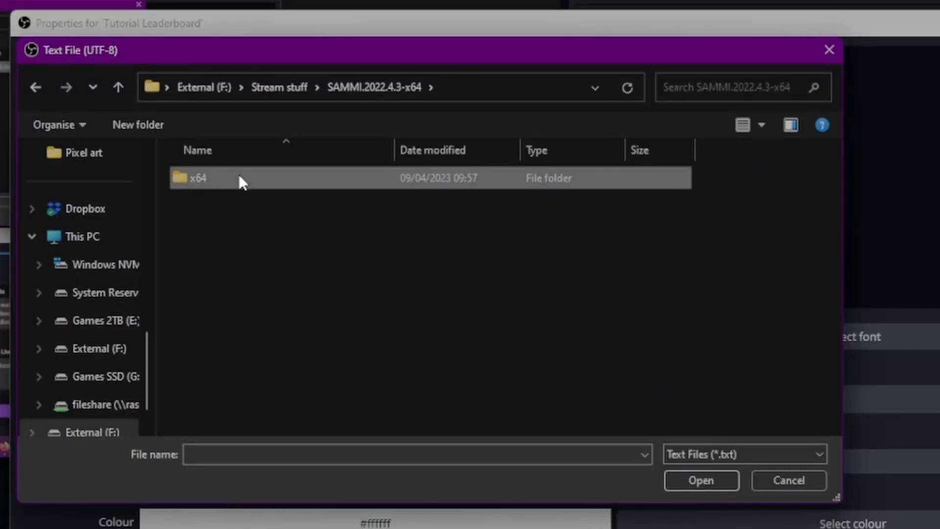
pyautogui.doubleClick(301, 194)
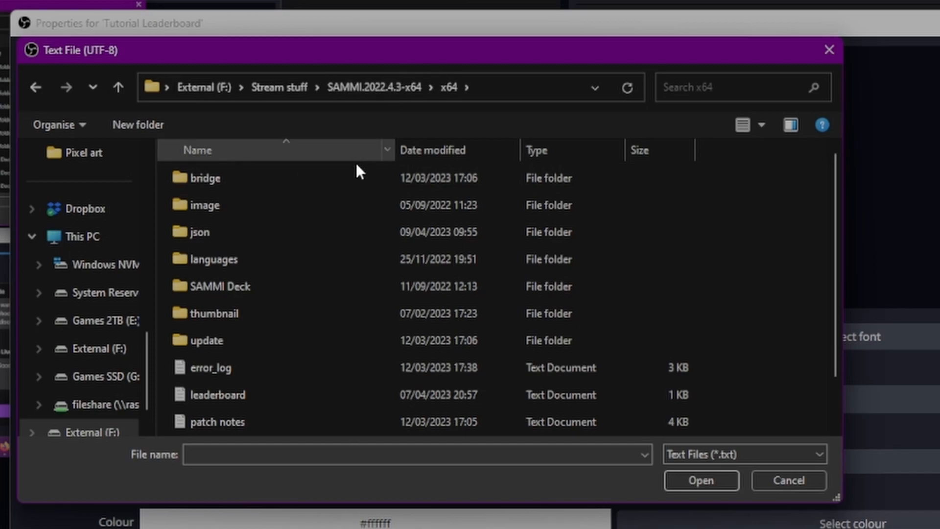
pyautogui.scroll(-1, 348, 310)
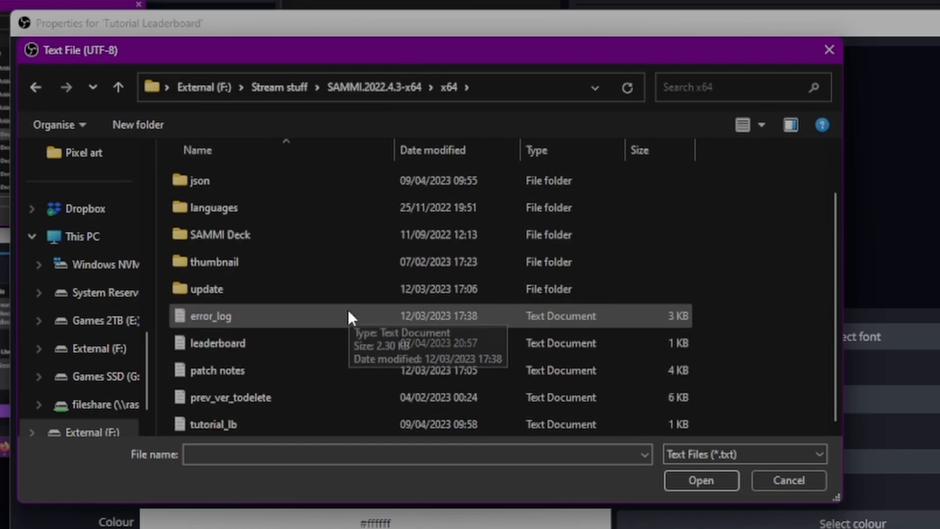
pyautogui.doubleClick(272, 418)
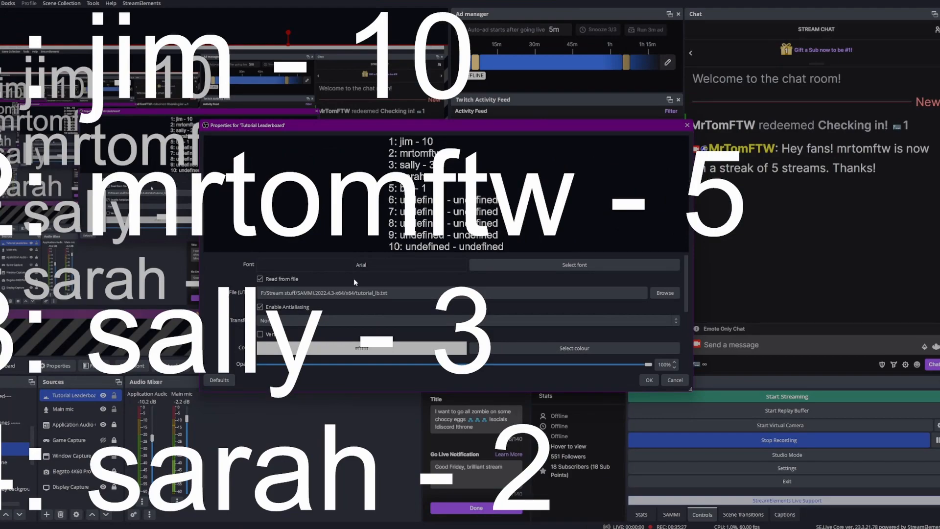
# - Set the leaderboard text's font to Arial Black Regular and its colour to red #ff0000, and accept the source properties
pyautogui.click(405, 264)
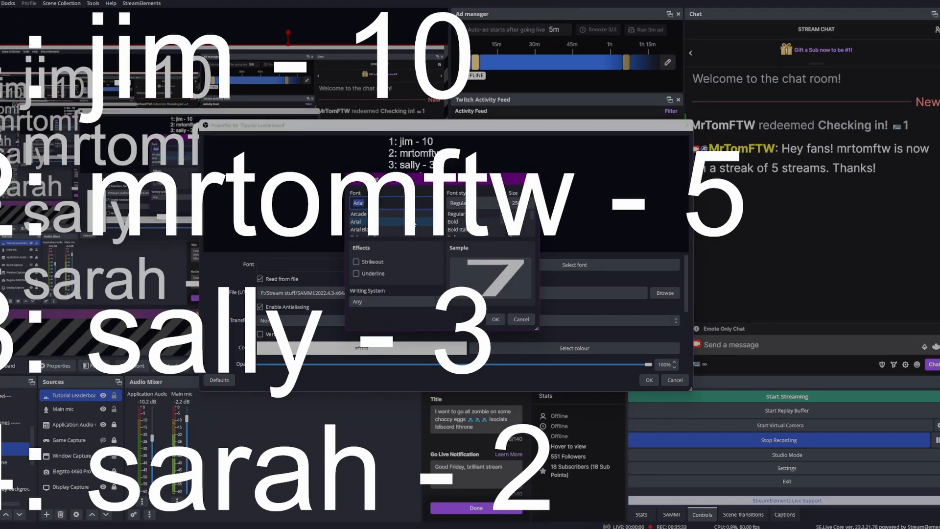
pyautogui.click(415, 229)
pyautogui.click(490, 320)
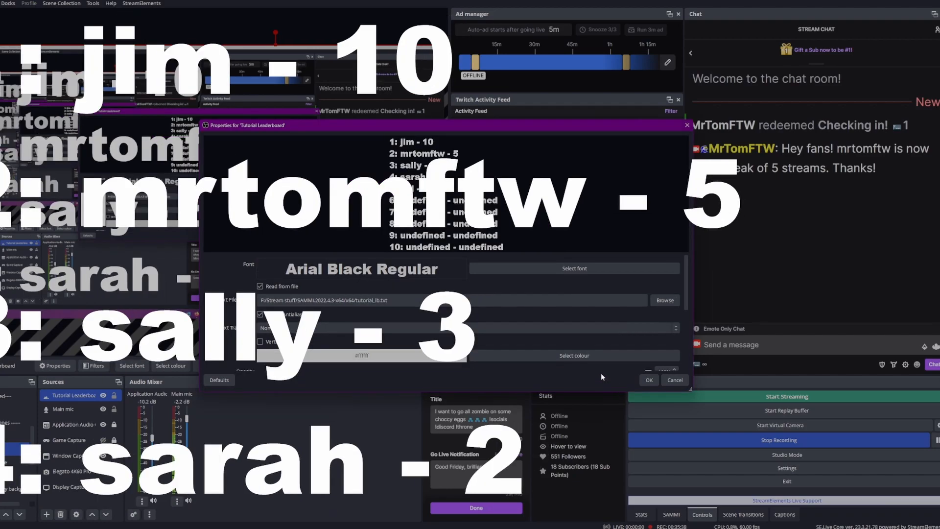
pyautogui.click(550, 358)
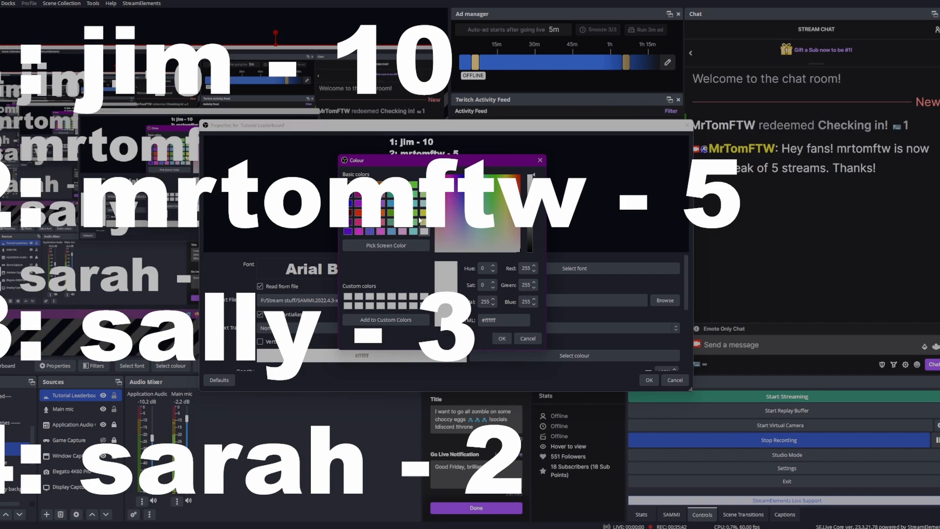
pyautogui.click(358, 213)
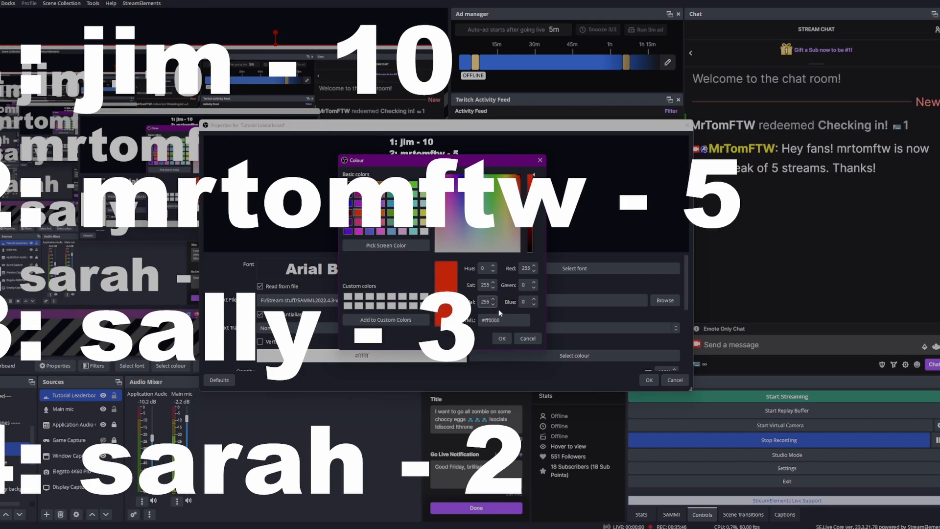
pyautogui.click(502, 339)
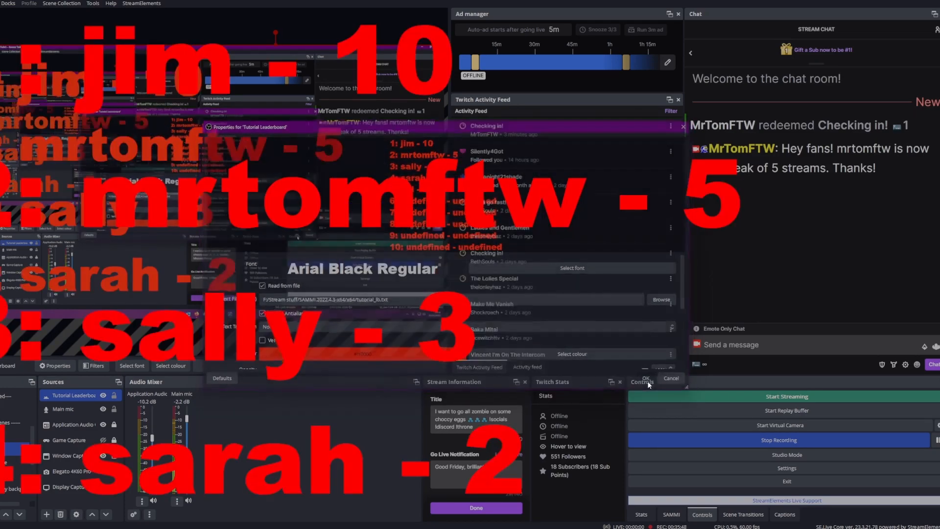
pyautogui.click(649, 381)
# - Shrink the leaderboard text in the scene preview and place it over the lower part of the captured chat area
pyautogui.moveTo(305, 291); pyautogui.dragTo(177, 120)
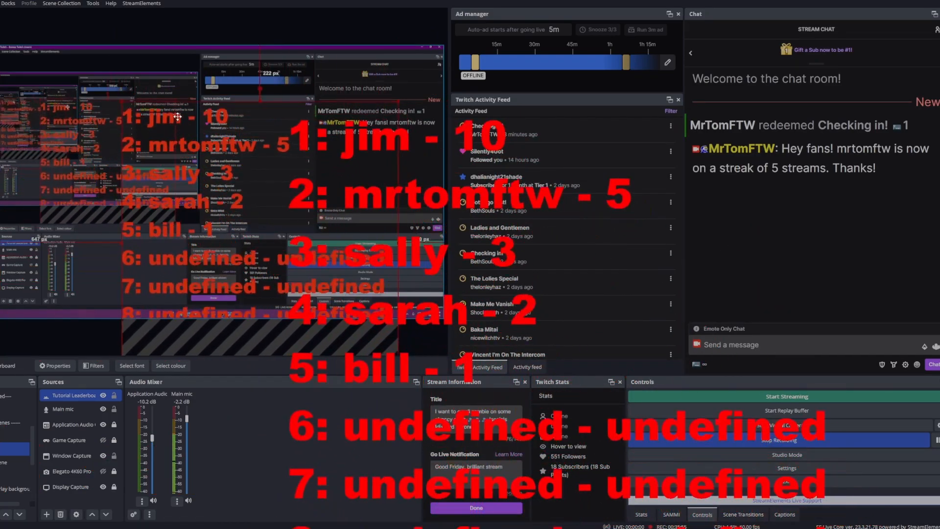
pyautogui.moveTo(122, 101); pyautogui.dragTo(303, 124)
pyautogui.moveTo(274, 114); pyautogui.dragTo(355, 148)
pyautogui.moveTo(412, 216); pyautogui.dragTo(417, 221)
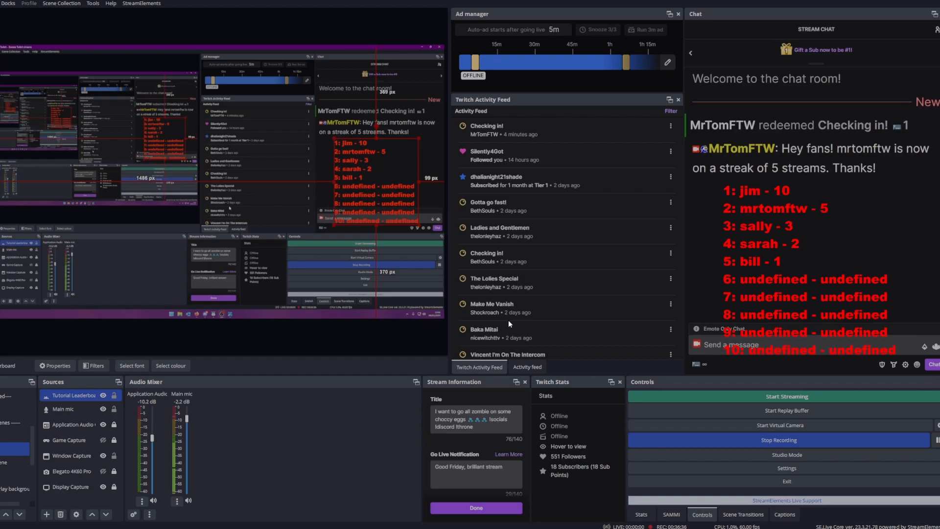
# - Redeem the Checking in! reward again to refresh the leaderboard and move its text slightly lower in the preview
pyautogui.click(696, 364)
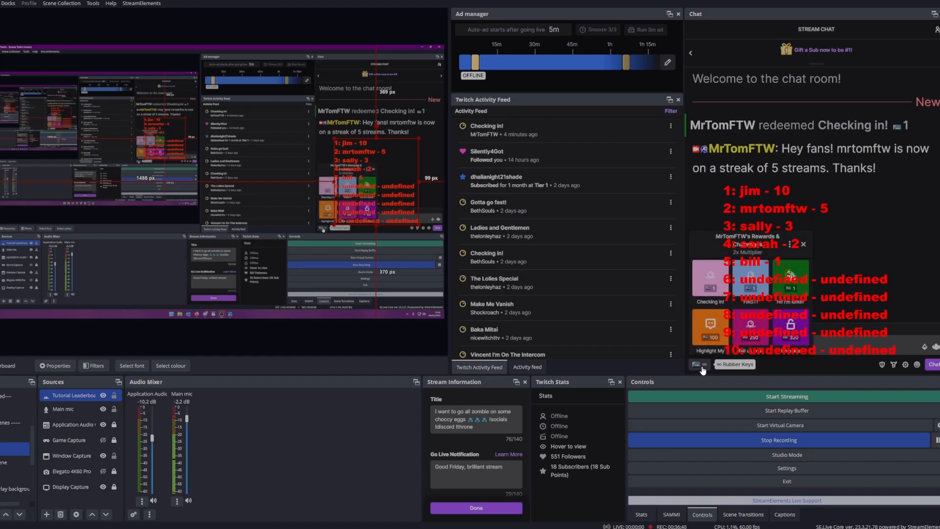
pyautogui.click(714, 293)
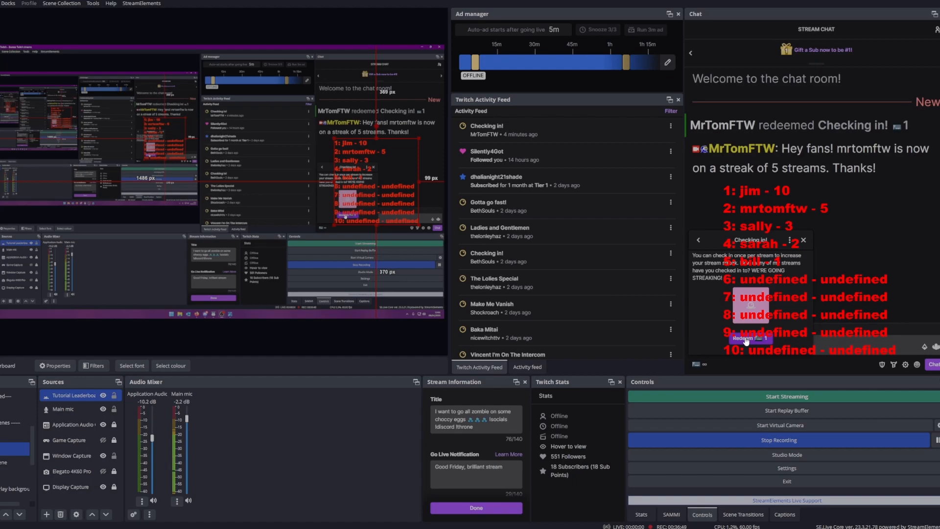
pyautogui.click(746, 339)
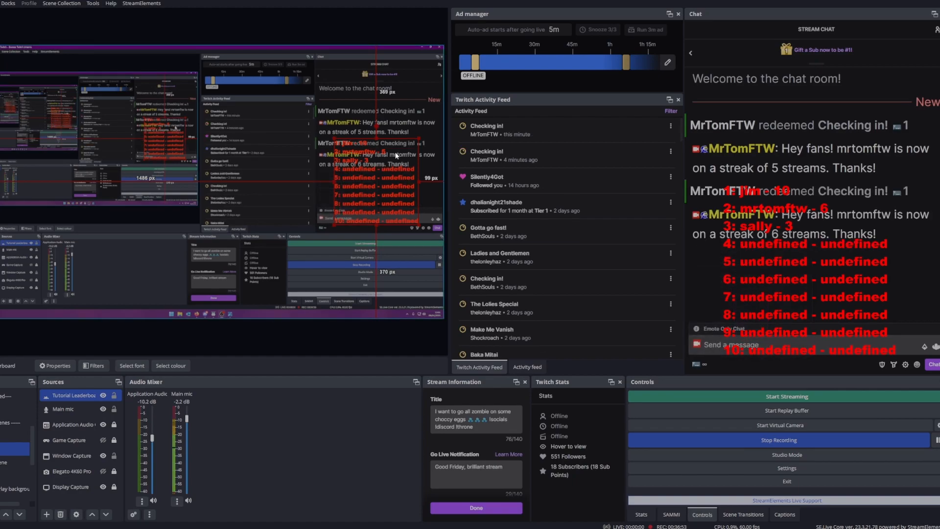
pyautogui.moveTo(385, 141); pyautogui.dragTo(376, 166)
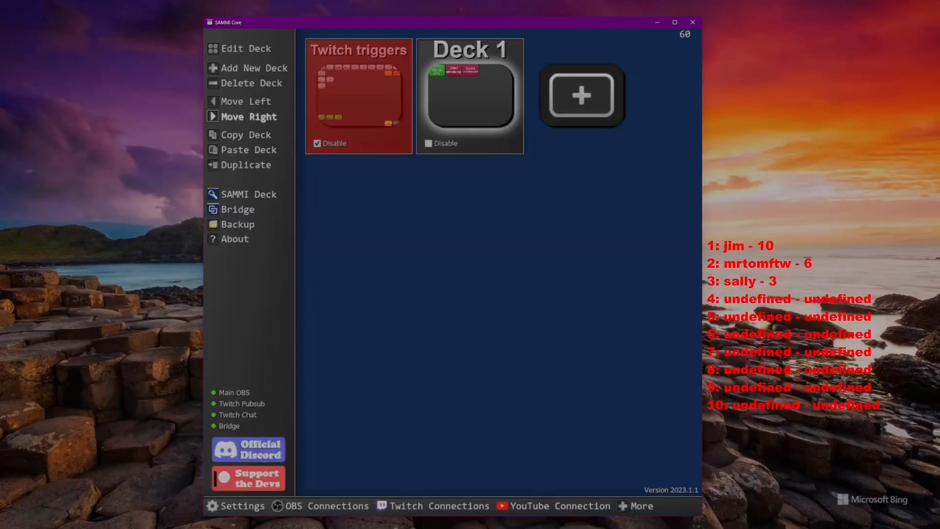
# - Switch to SAMMI and open the commands of the Tutorial Leaderboard button in Deck 1
pyautogui.doubleClick(488, 108)
pyautogui.doubleClick(460, 153)
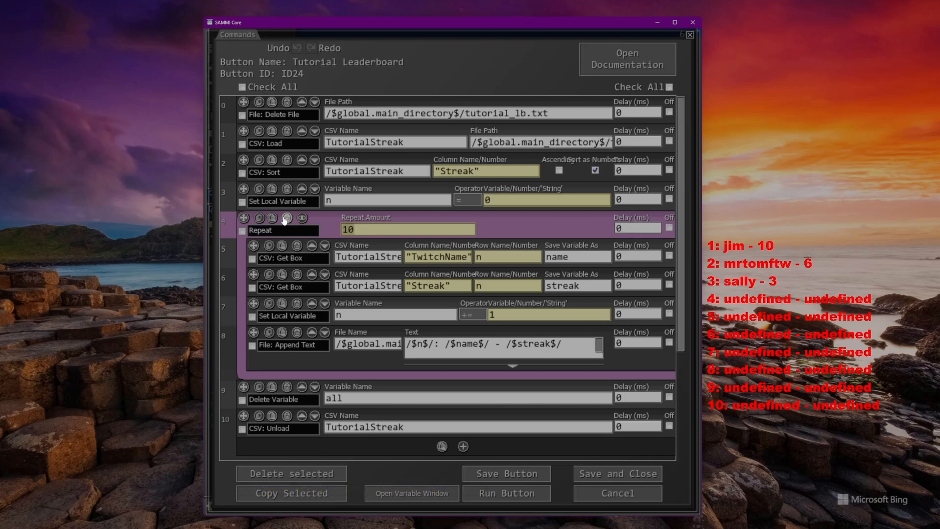
# - Set the Repeat amount in the Tutorial Leaderboard button's commands to 5
pyautogui.write('5')
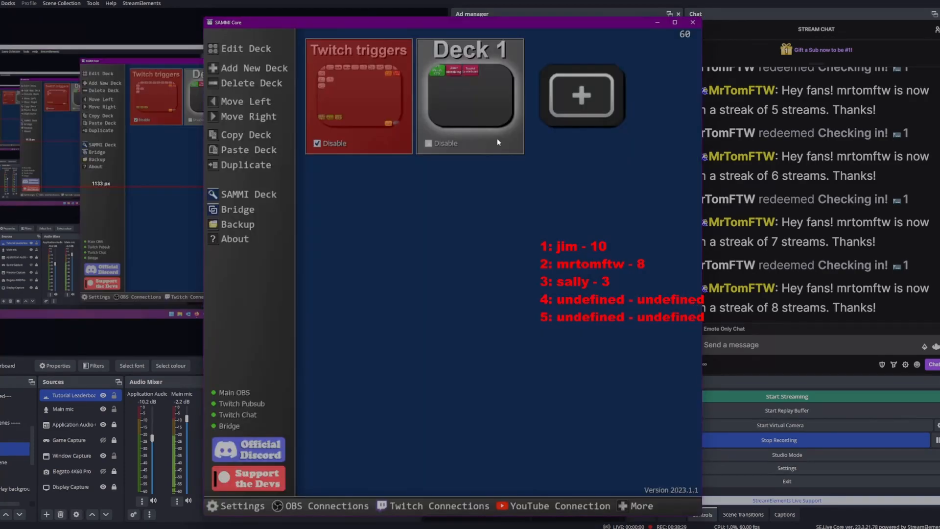
# - Reopen the Tutorial Leaderboard button's commands in Deck 1, set the Repeat amount to 15, and save the button and the deck
pyautogui.click(498, 139)
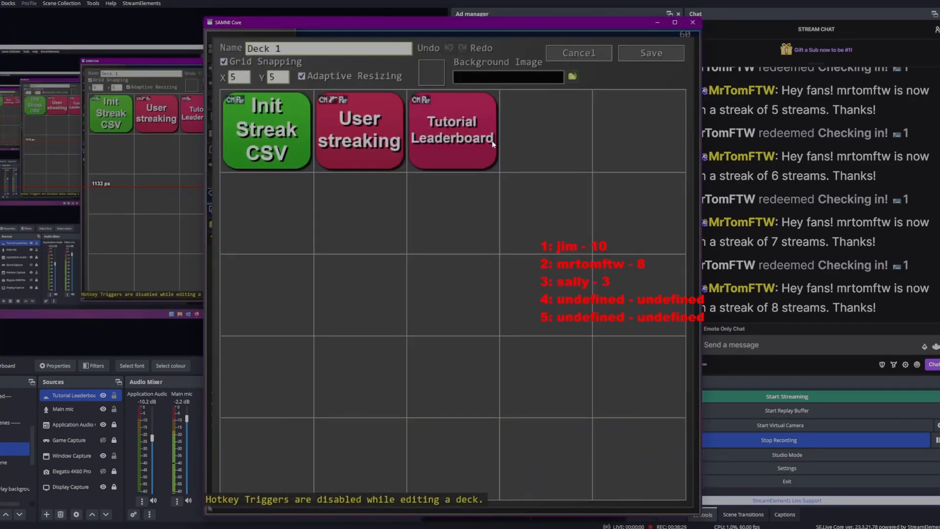
pyautogui.doubleClick(495, 139)
pyautogui.write('15')
pyautogui.click(619, 474)
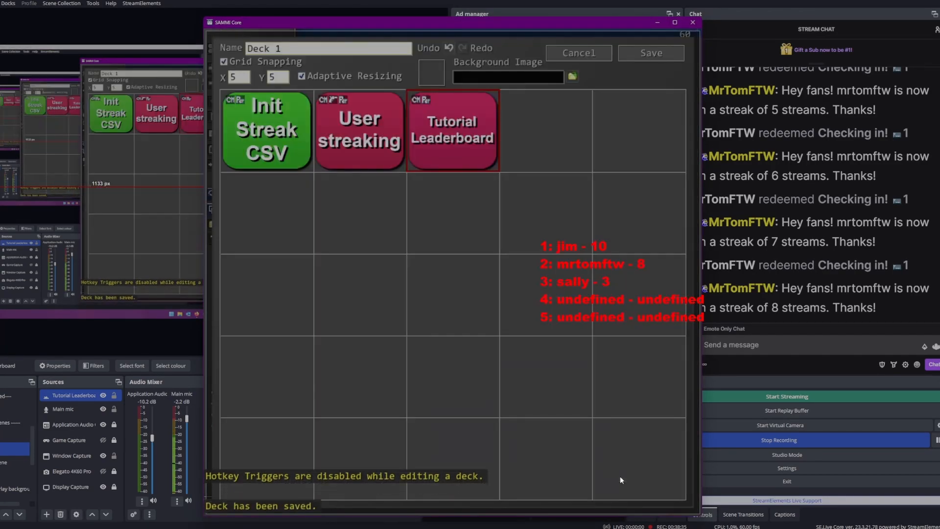
pyautogui.click(641, 56)
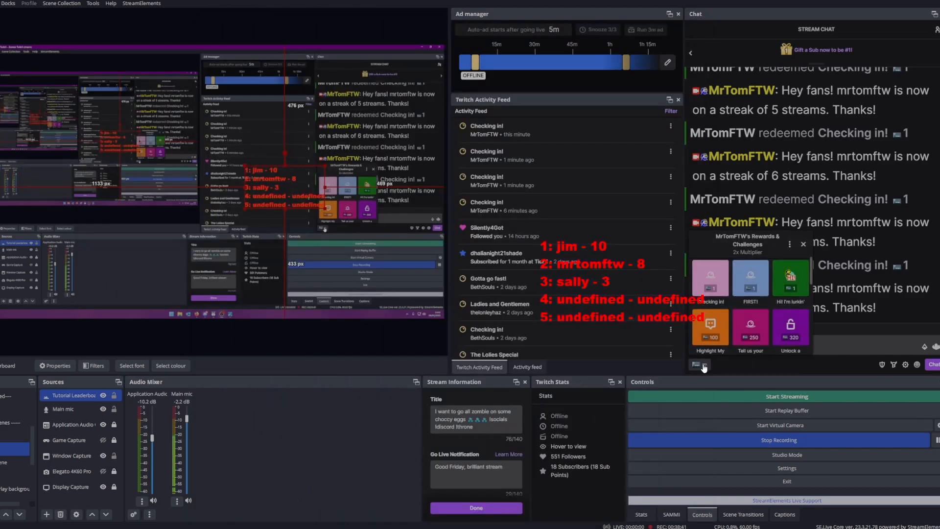
# - Redeem the Checking in! reward in the Twitch chat to test the 15-entry leaderboard
pyautogui.click(710, 286)
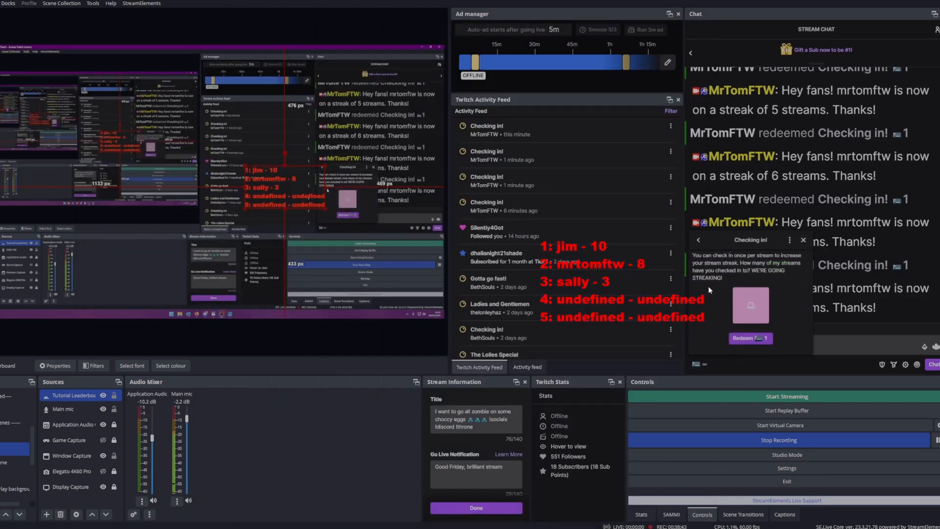
pyautogui.click(752, 338)
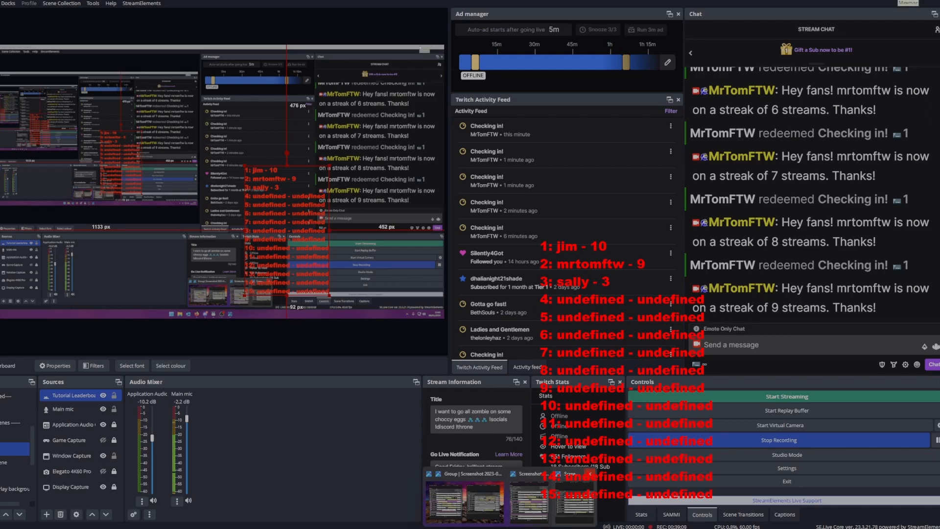
# - Minimize OBS to return to SAMMI's Deck 1 and open the Tutorial Leaderboard button's commands for editing
pyautogui.click(891, 1)
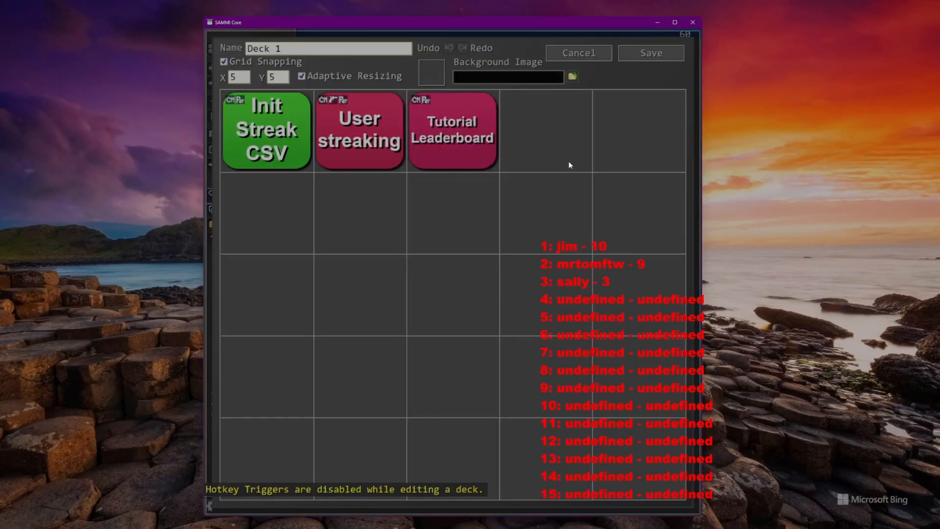
pyautogui.doubleClick(466, 156)
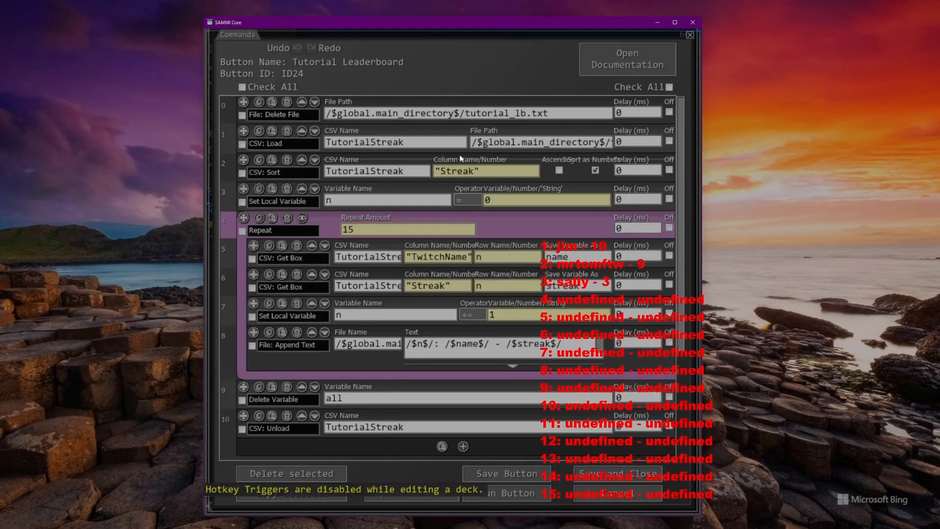